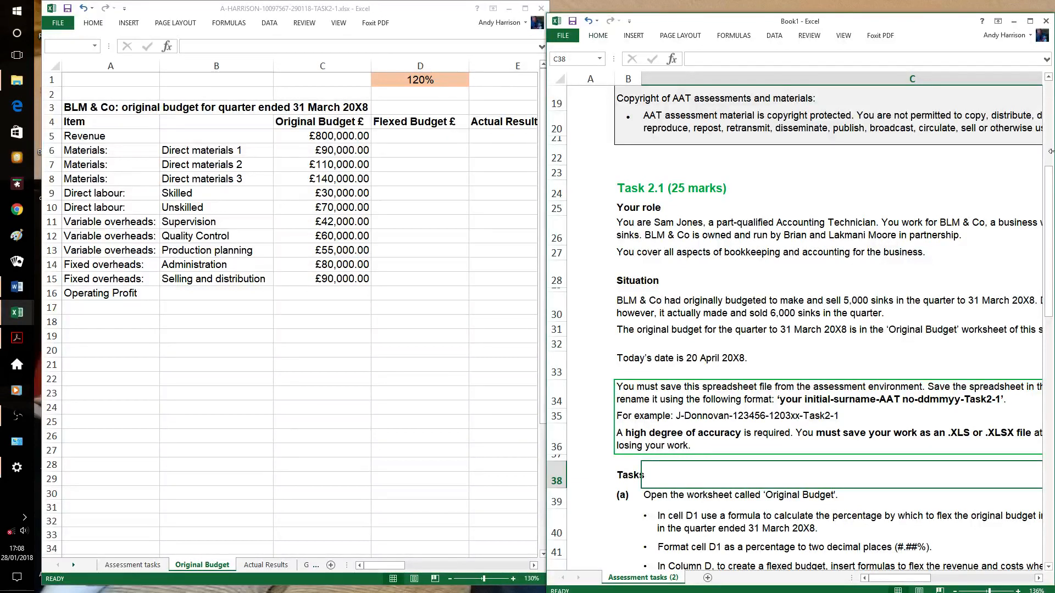
Step: Highlight the task (a) instruction "Open the worksheet called 'Original Budget'" in the assessment tasks workbook with yellow fill
click(802, 187)
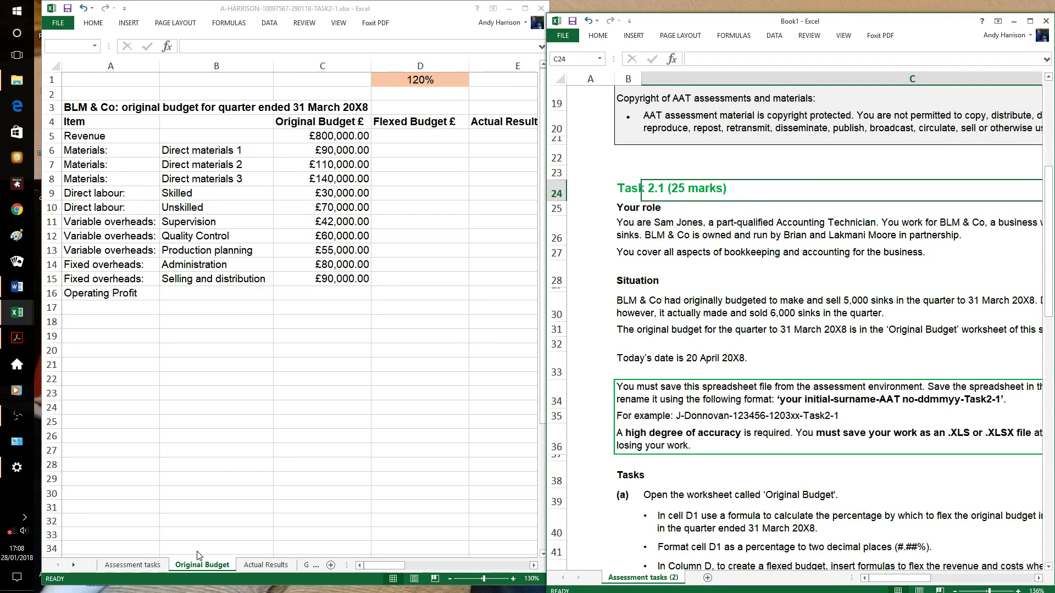
click(783, 163)
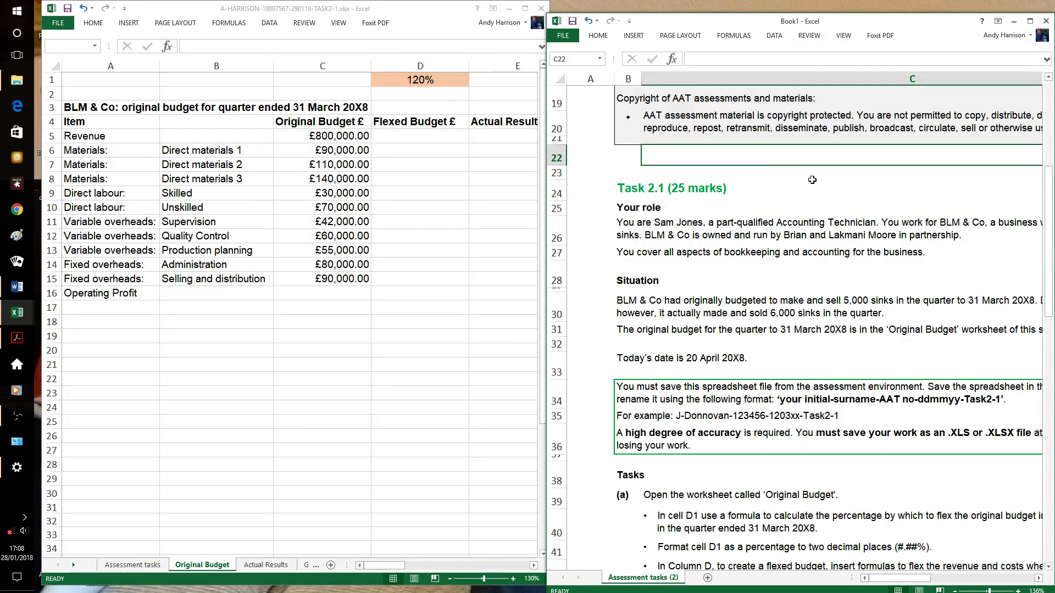
scroll(805, 176, down, 1)
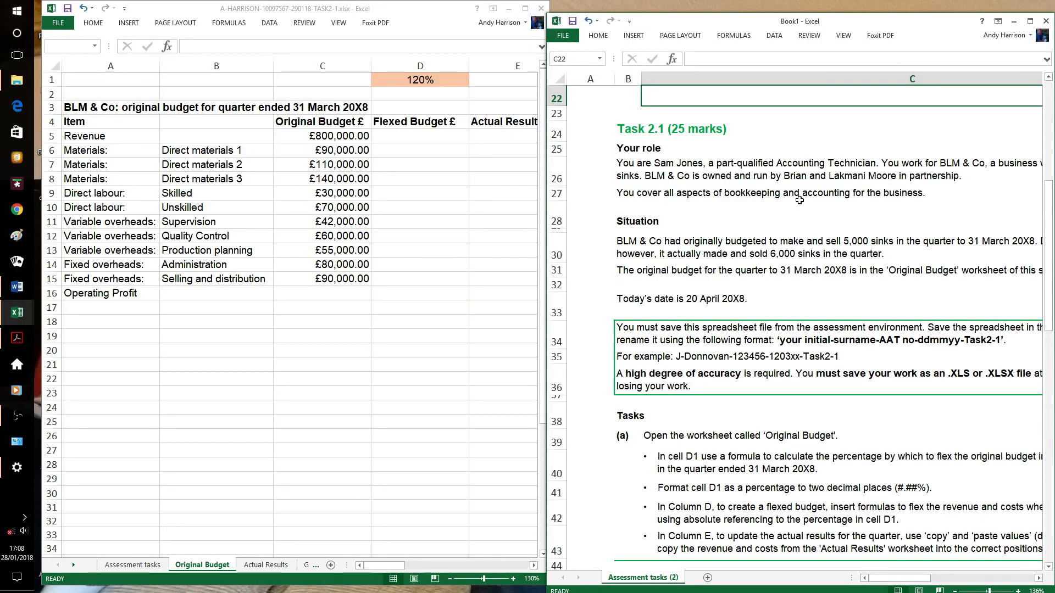
scroll(801, 199, down, 1)
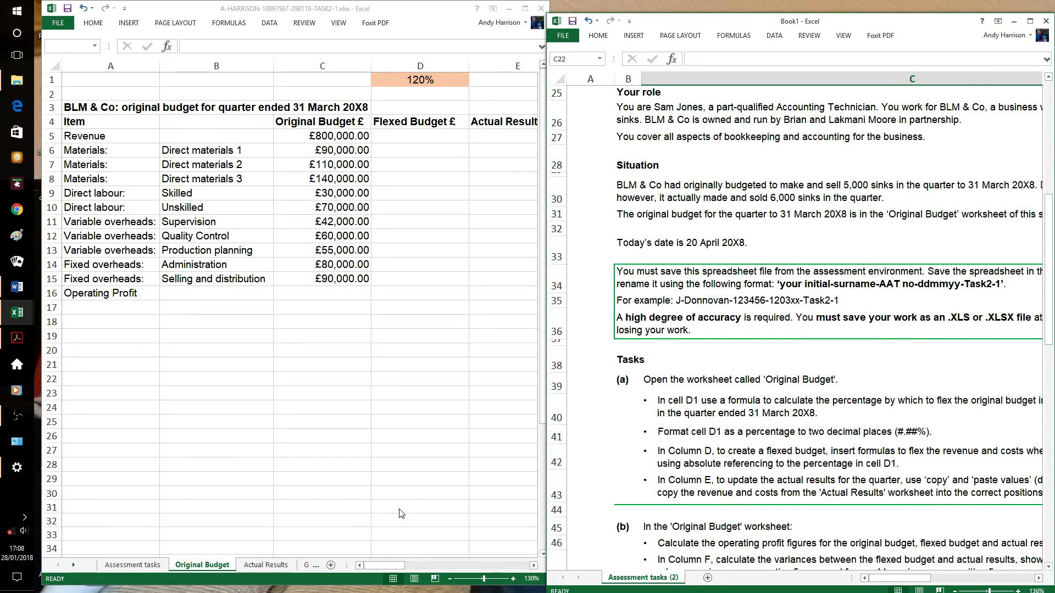
click(765, 378)
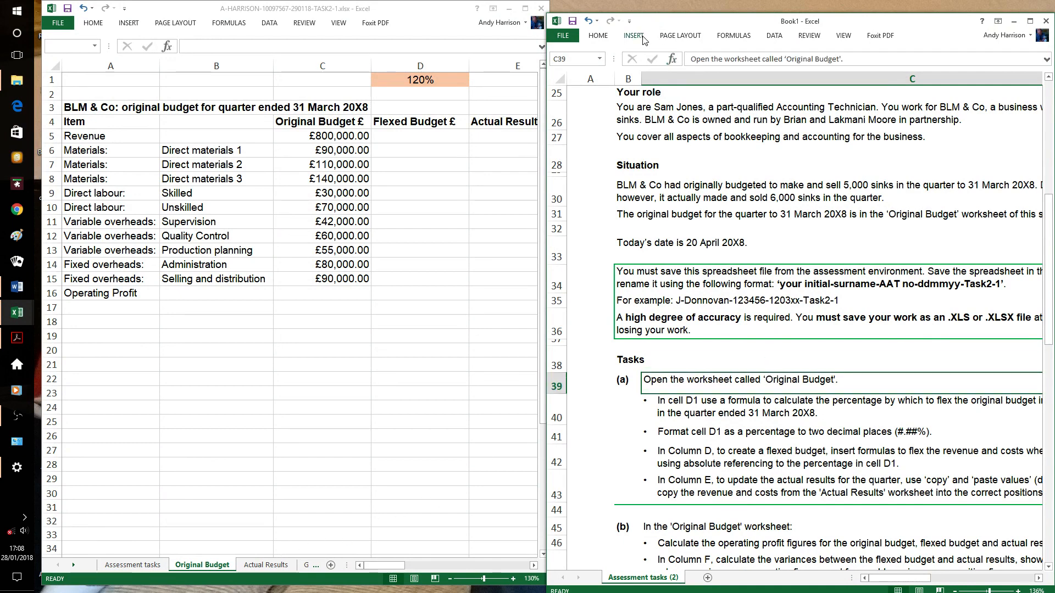
click(600, 37)
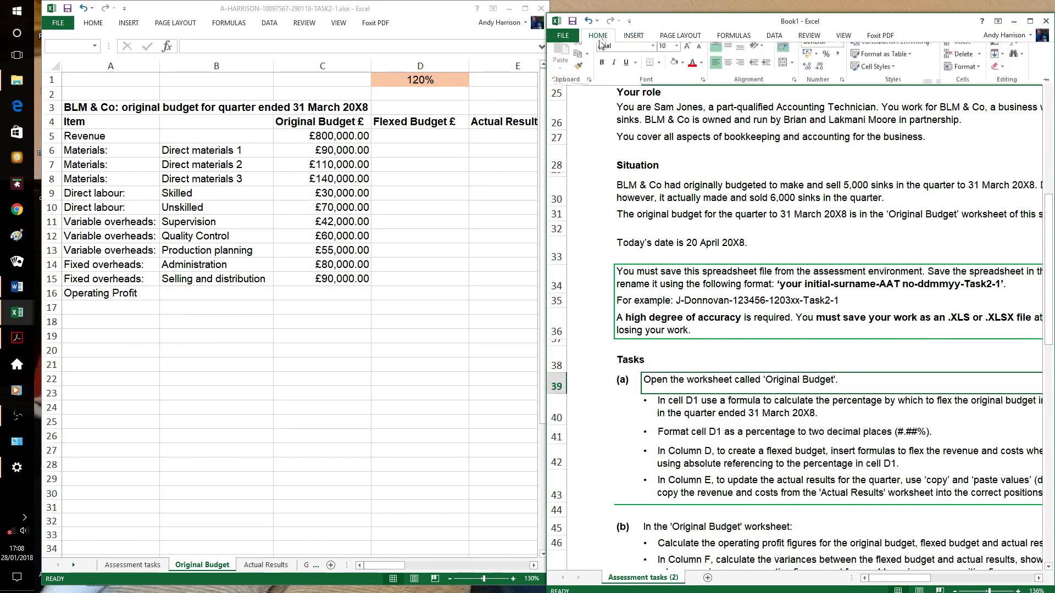
click(679, 75)
click(703, 167)
Step: Format the flex percentage in cell D1 of the Original Budget worksheet to show two decimal places
scroll(775, 221, right, 2)
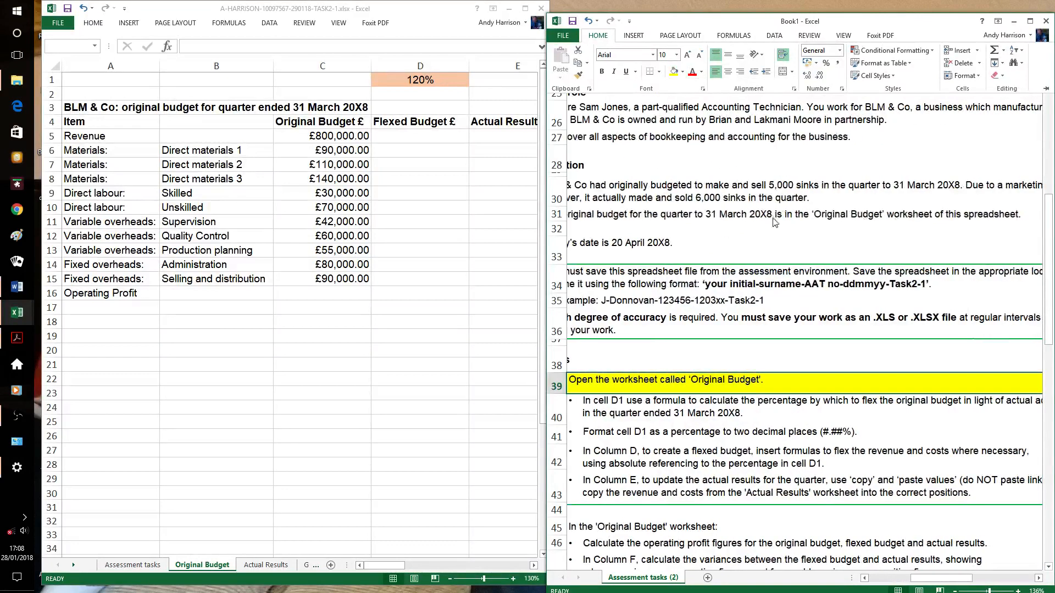
click(781, 228)
click(767, 225)
scroll(767, 225, down, 2)
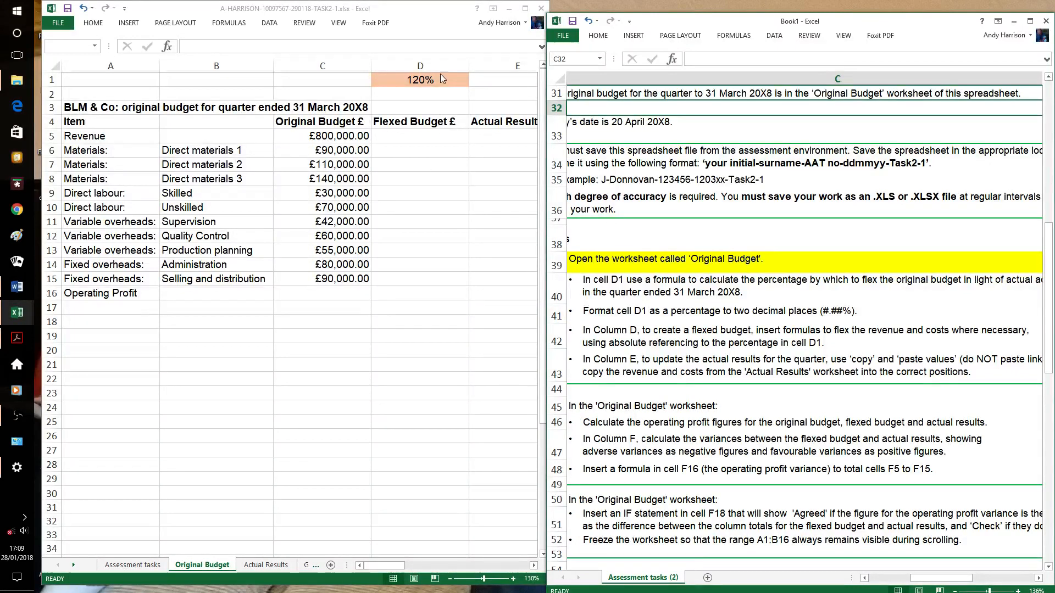
click(424, 83)
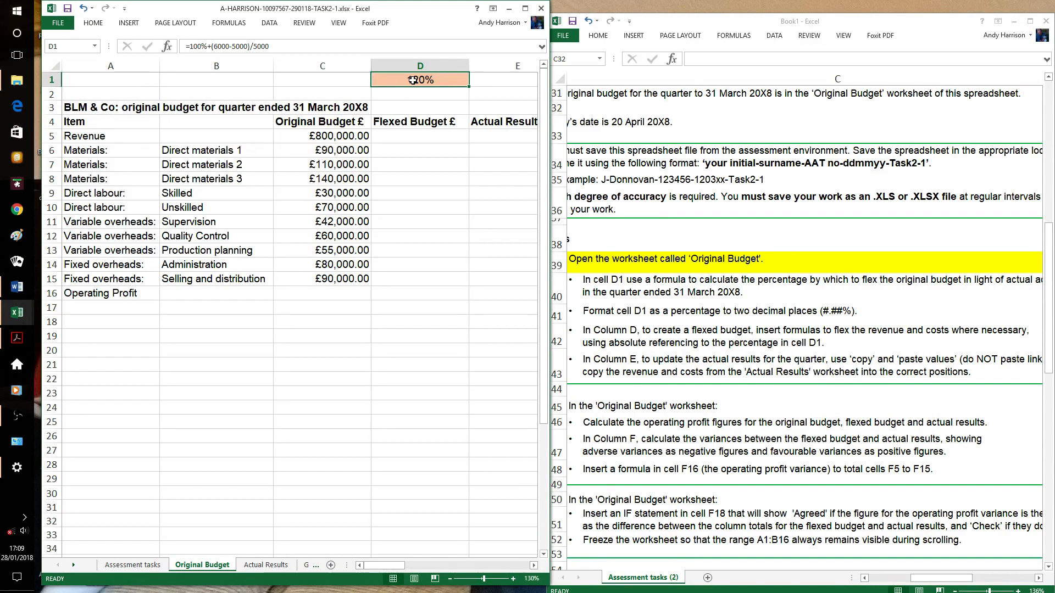
right_click(413, 80)
click(515, 61)
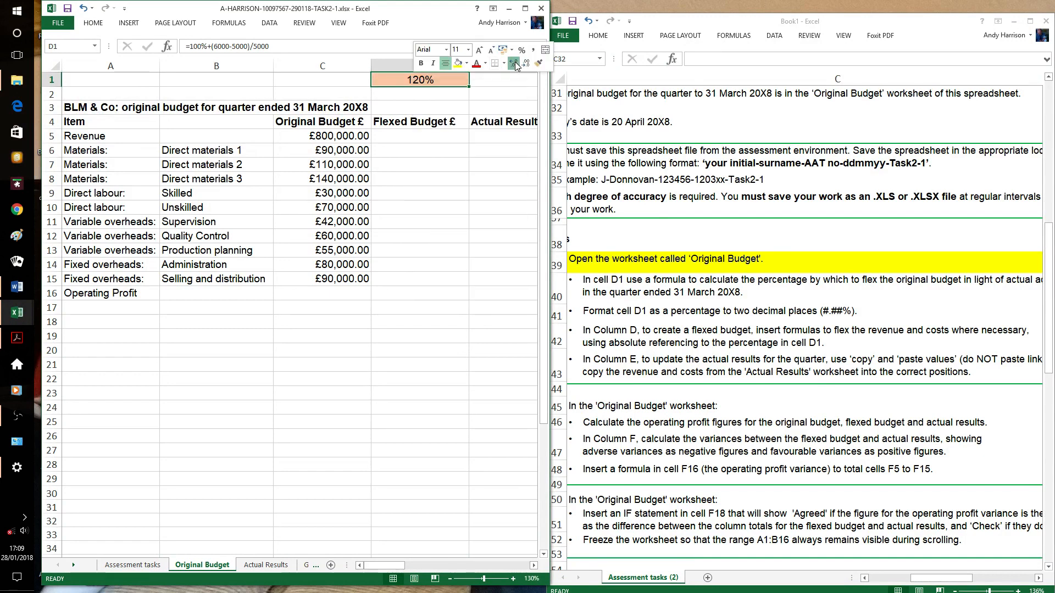
click(515, 62)
click(496, 92)
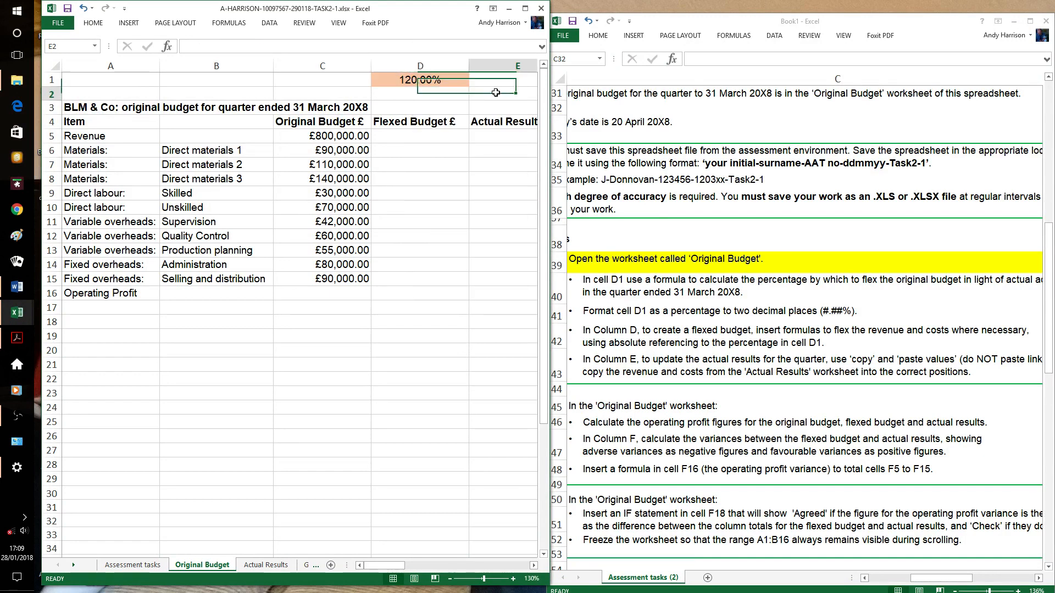
Step: Enter the formula =C5*D$1 in cell D5 to flex the revenue by the percentage in D1
click(420, 83)
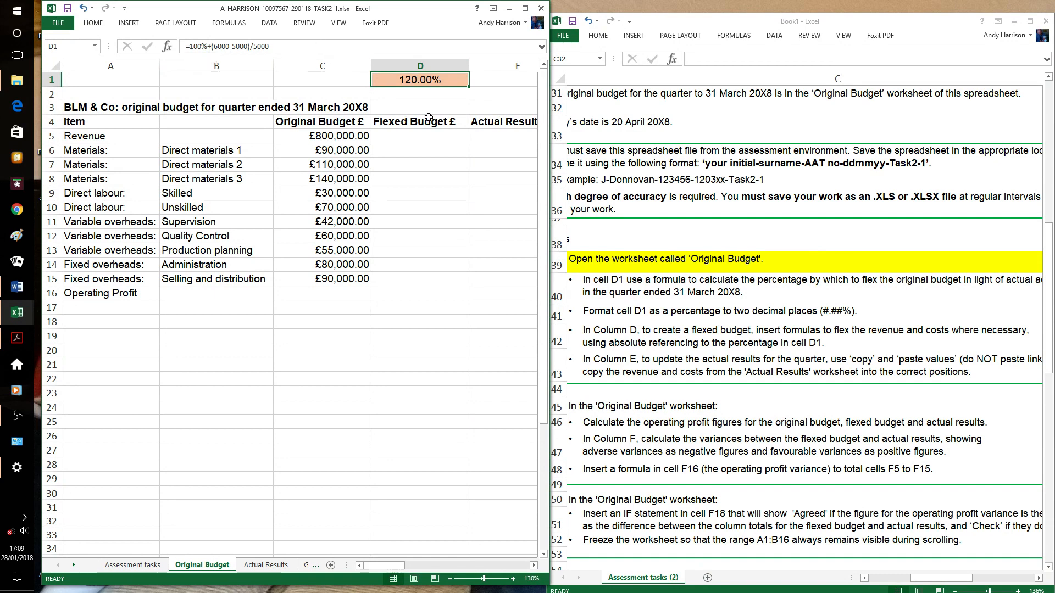
click(423, 138)
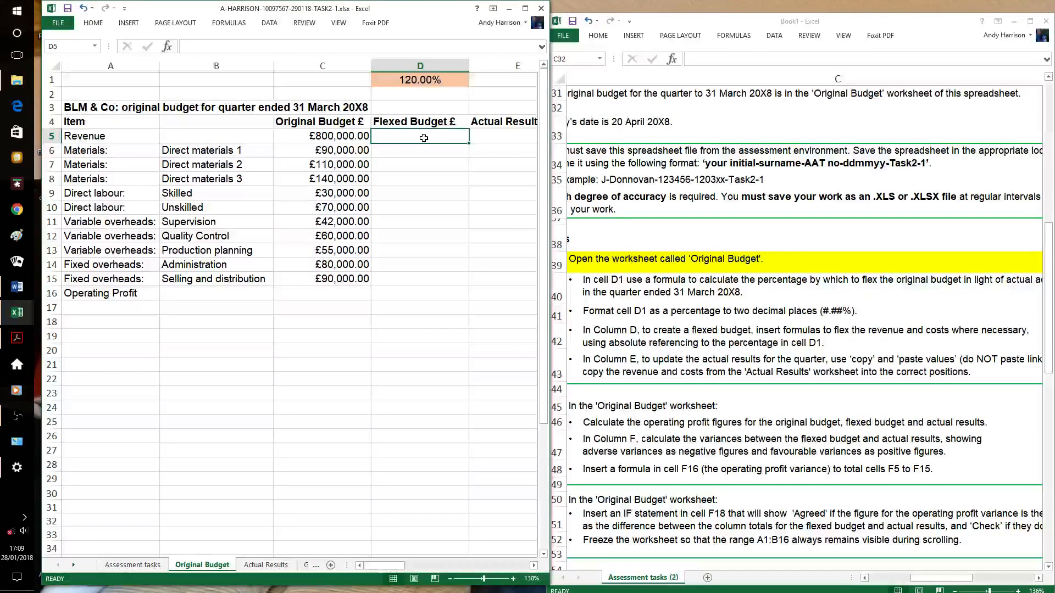
text(=)
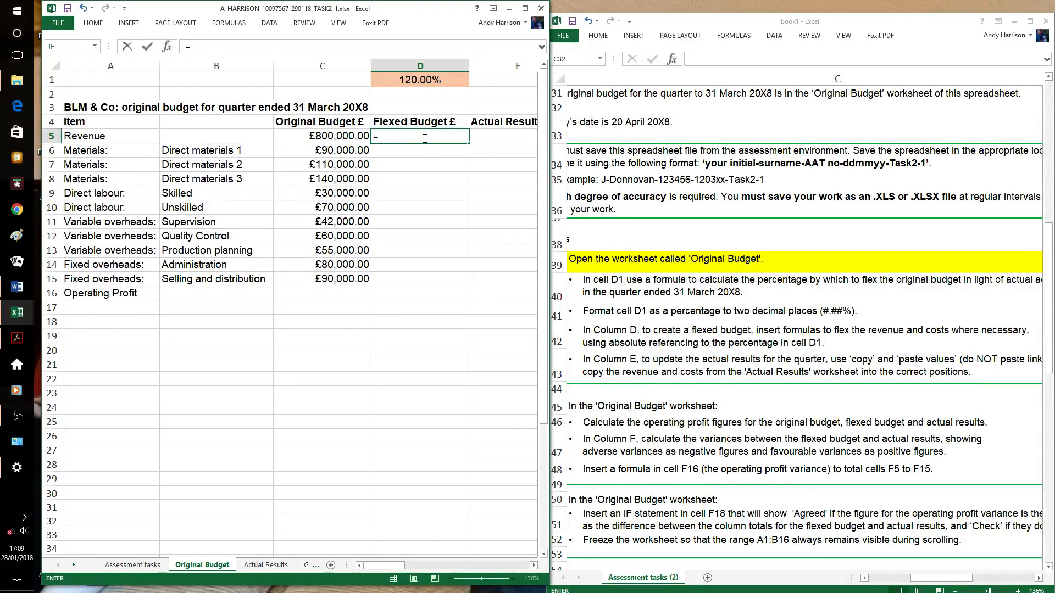
text(C5)
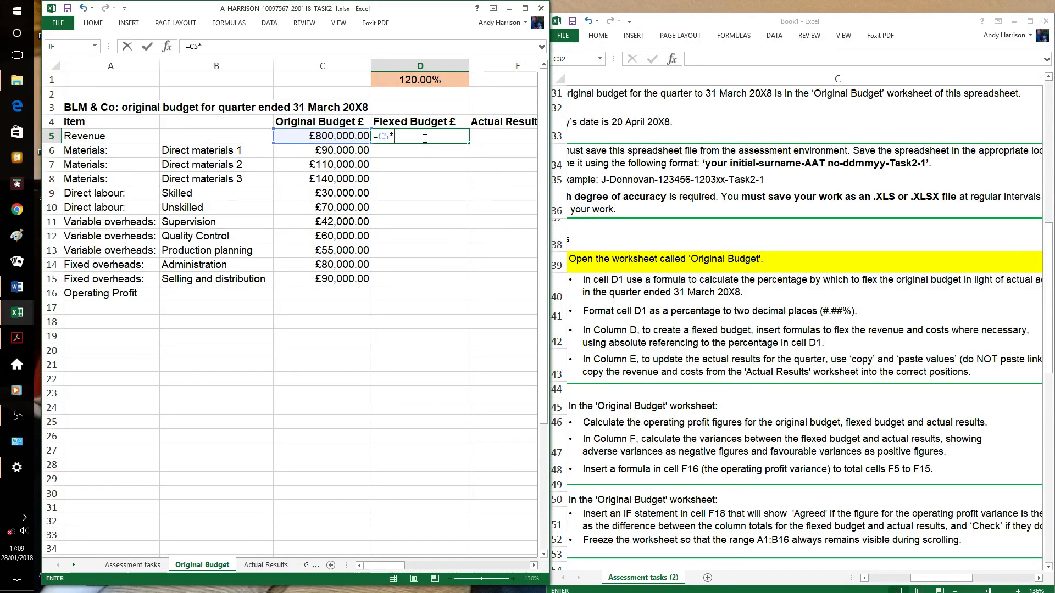
text(*D)
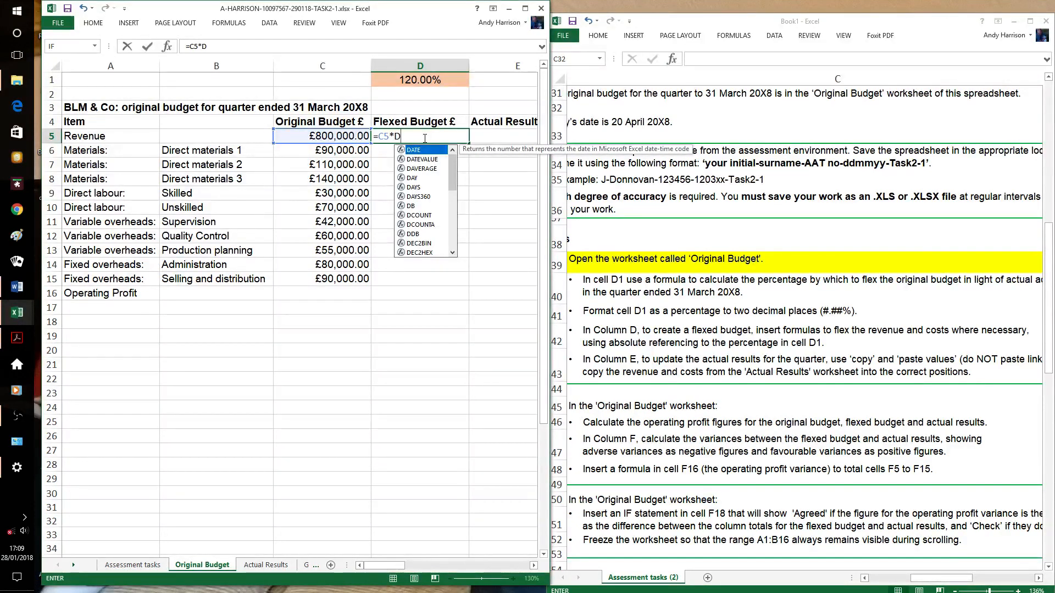
text($)
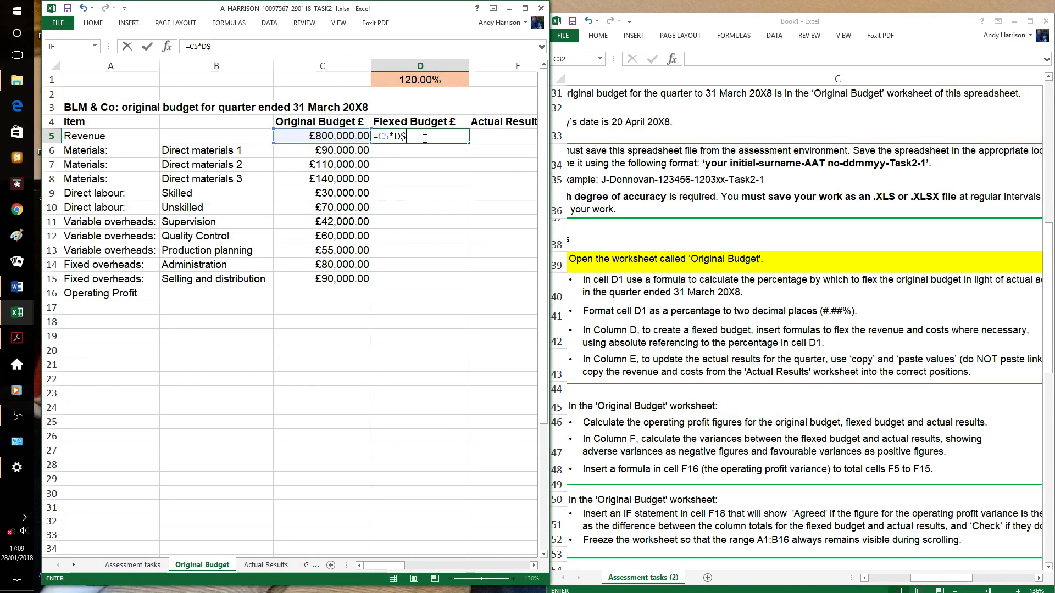
text(1)
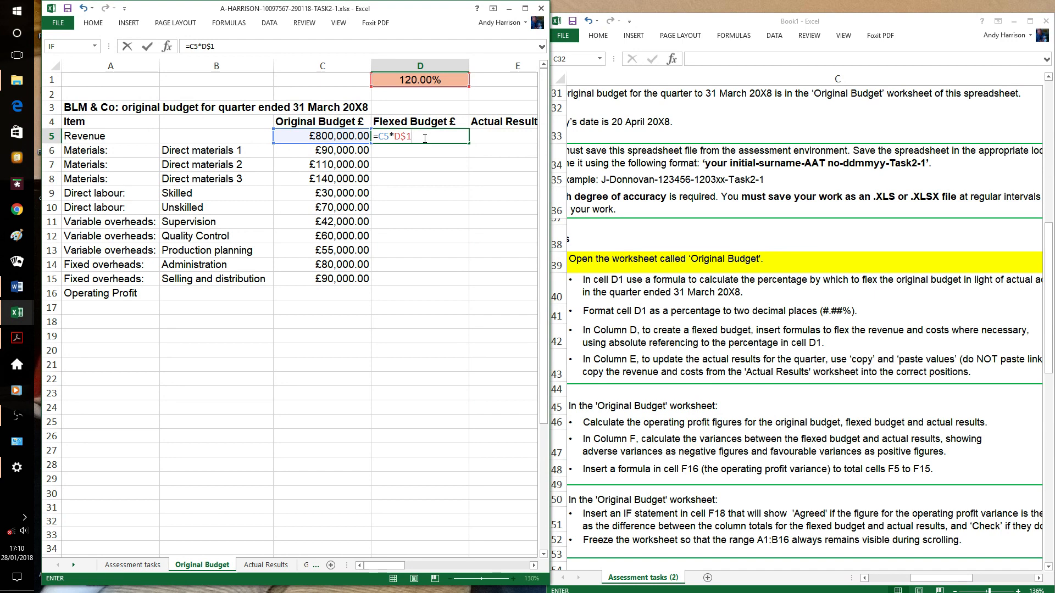
key(Return)
Step: Fill the flexed revenue formula from D5 down to D13, covering materials, direct labour and variable overheads
drag(424, 138, 423, 138)
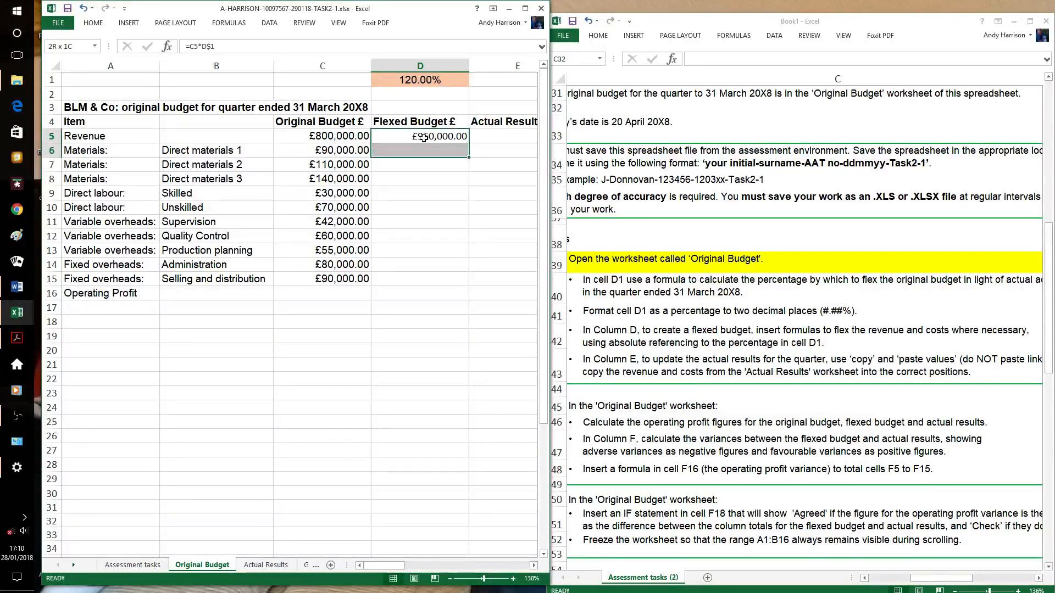
key(shift+Down)
key(shift+Down)
key(shift+Down)
key(shift+Down)
key(shift+Down)
key(shift+Down)
key(shift+Down)
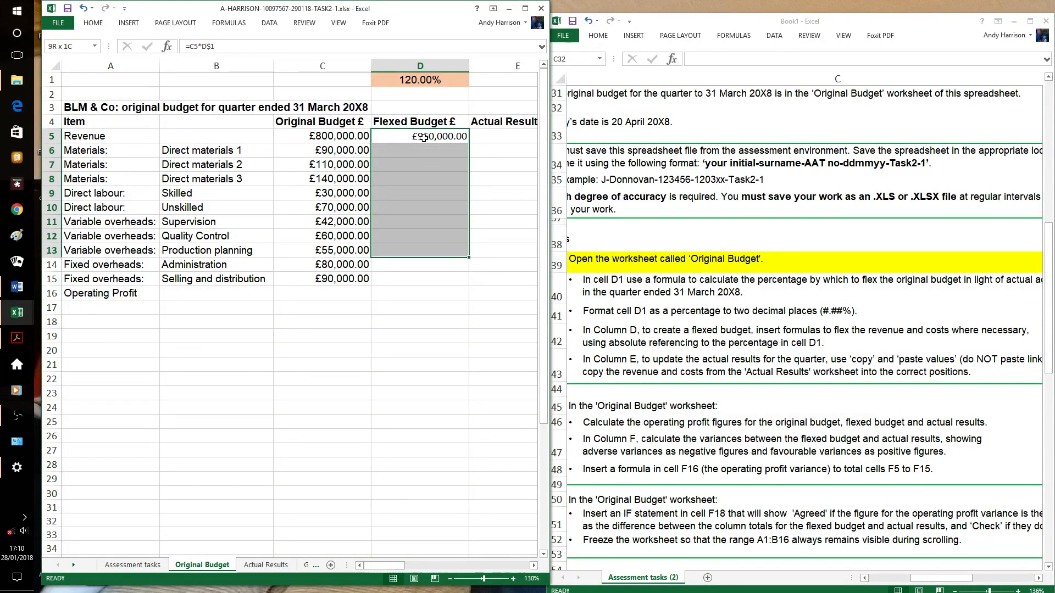
key(ctrl+d)
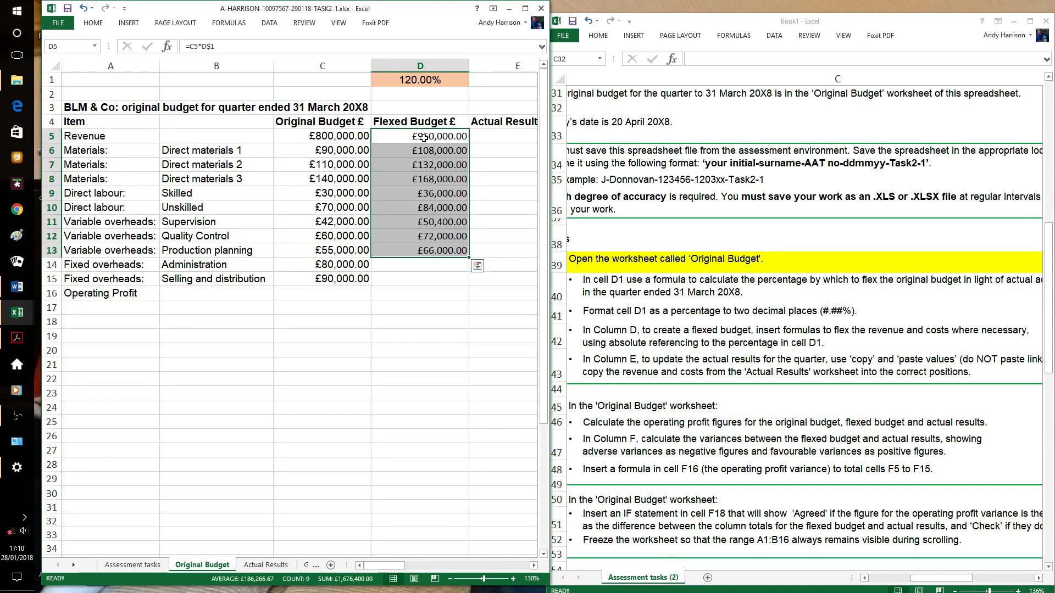
Step: Enter =C14 in cell D14, fill it down to D15 for the unflexed fixed overheads, and check both formulas
click(435, 270)
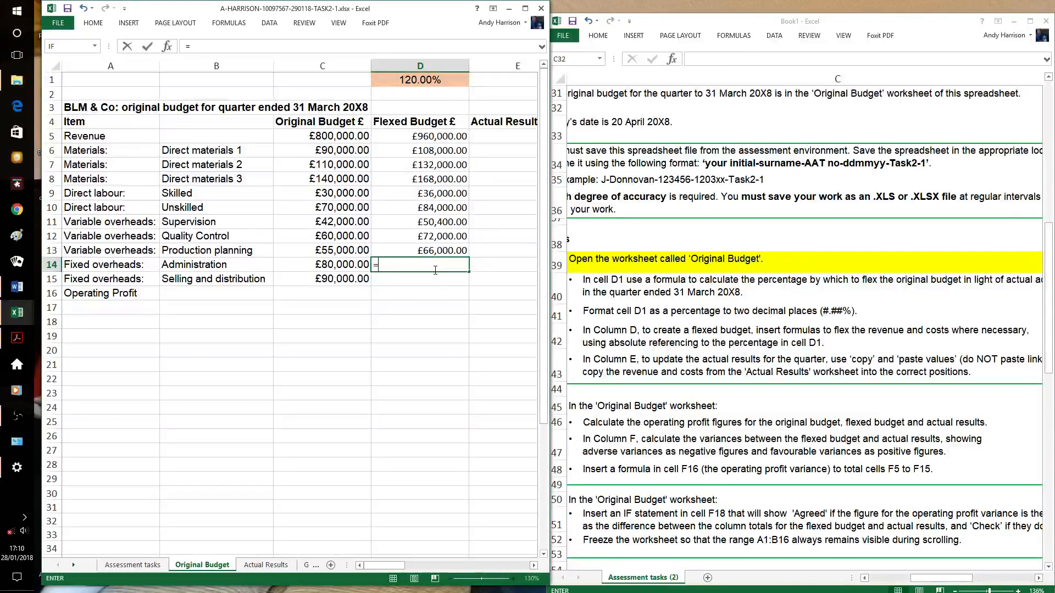
text(=C14)
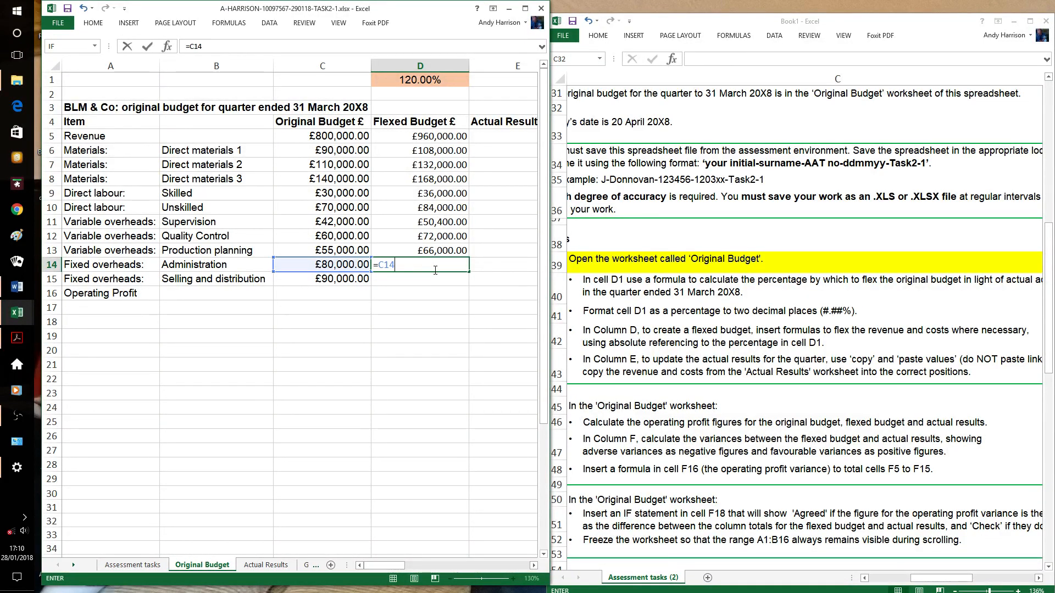
key(Return)
drag(434, 269, 434, 269)
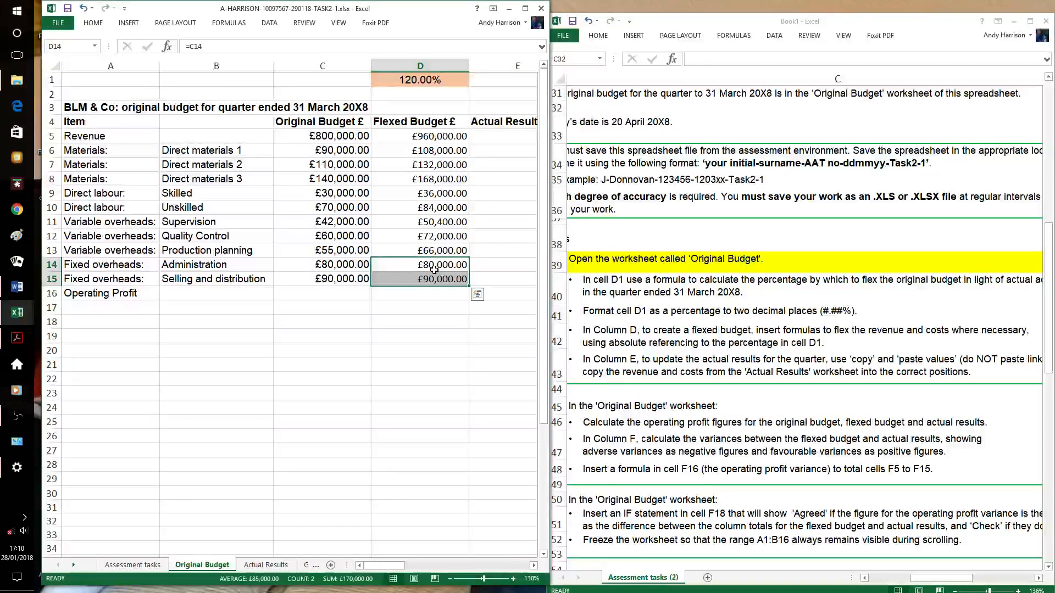
click(438, 335)
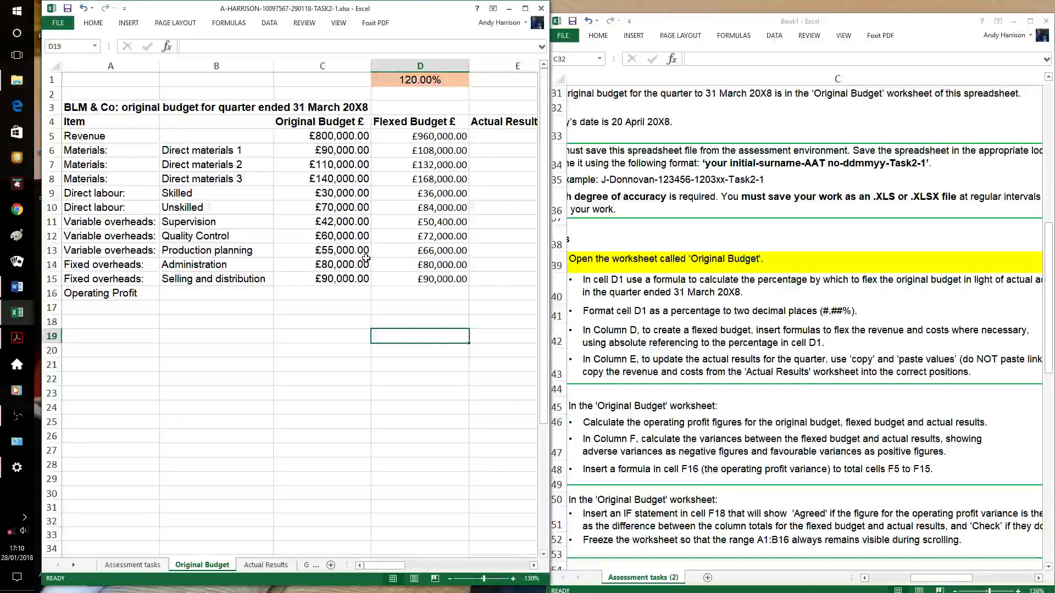
click(444, 268)
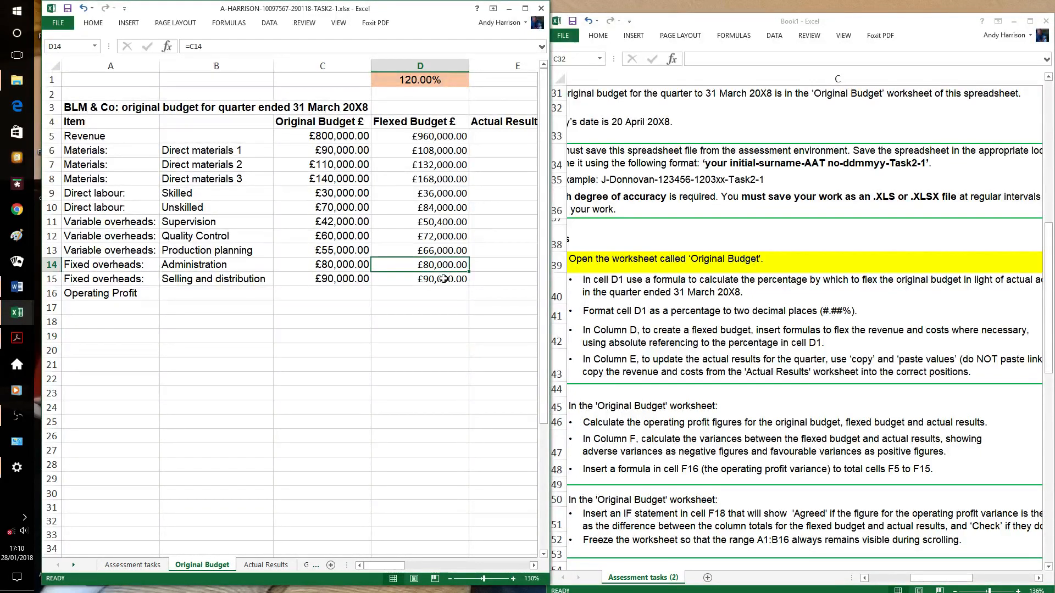
click(444, 279)
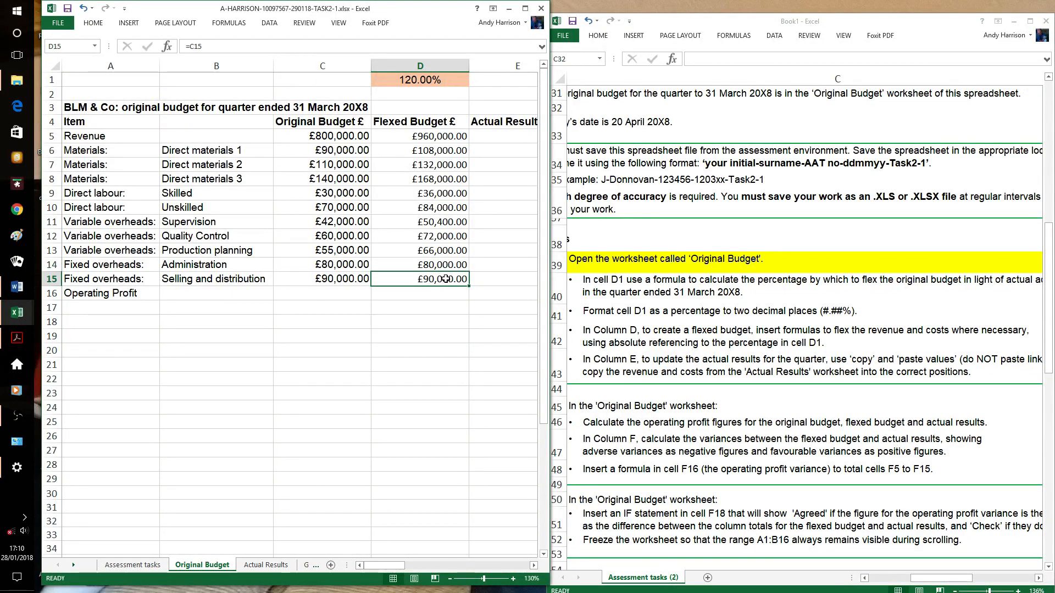
click(369, 328)
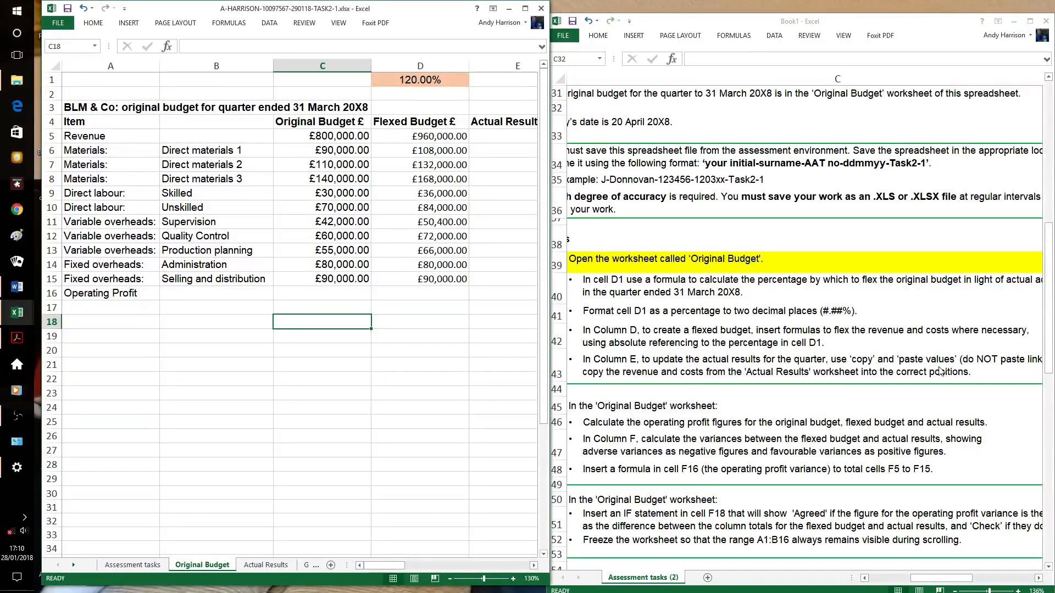
Step: Copy C5:C15 from the Actual Results worksheet and paste it at E5 in the Original Budget worksheet
click(266, 565)
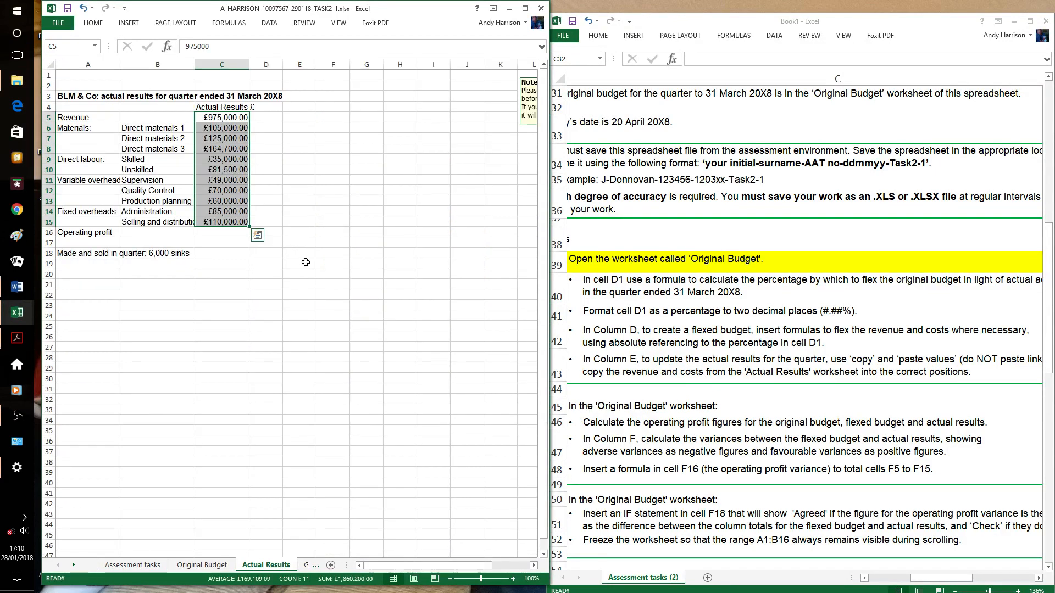
key(ctrl+c)
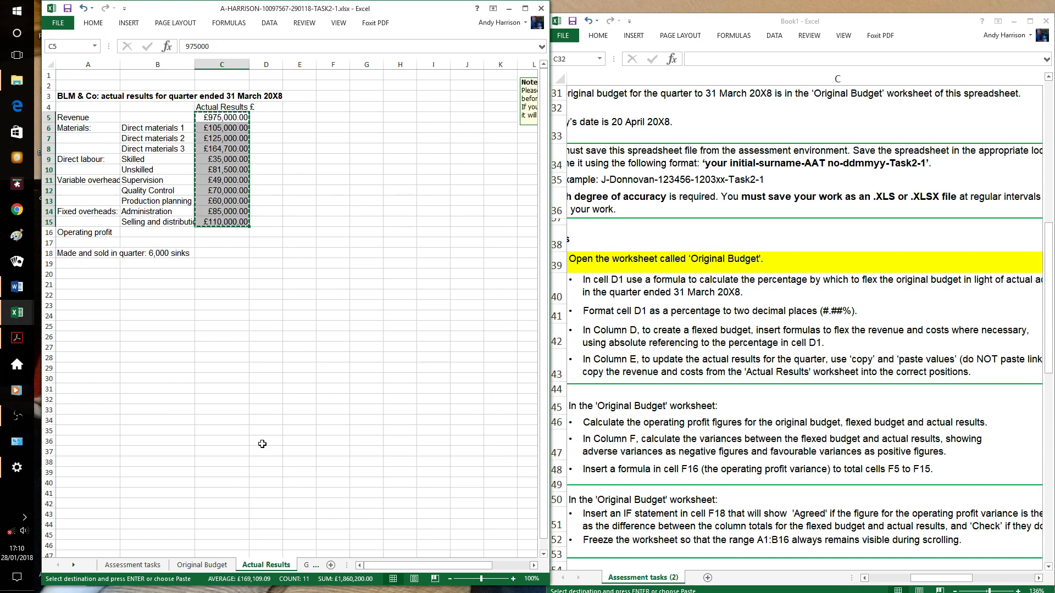
click(202, 565)
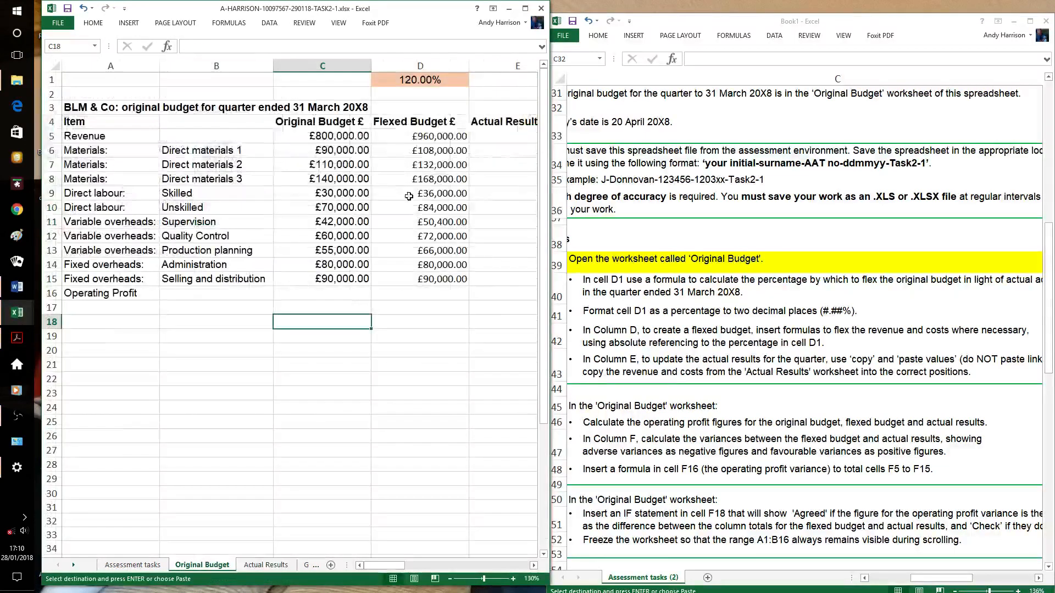
click(510, 137)
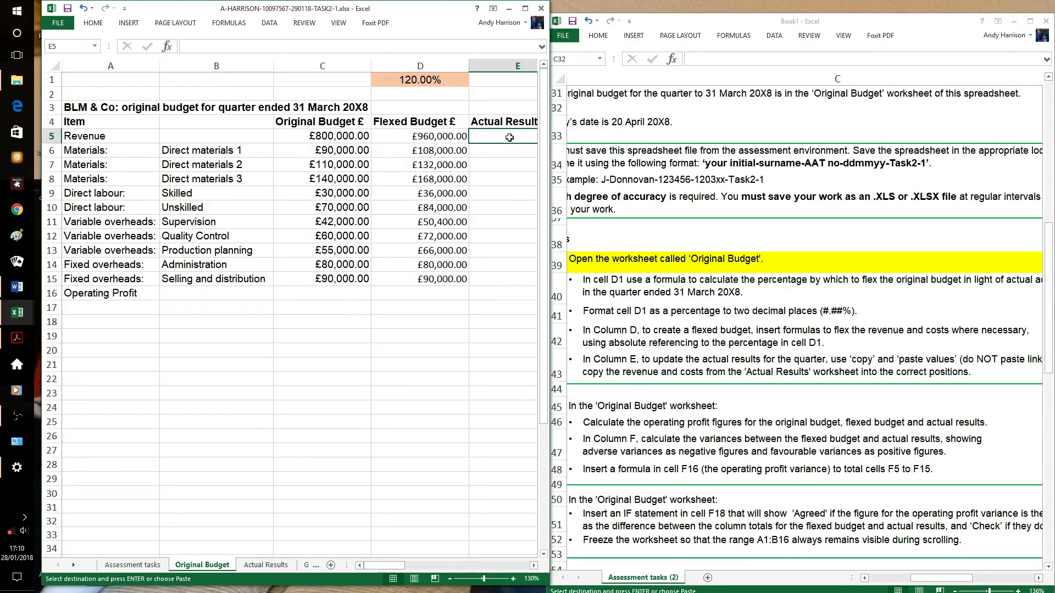
key(ctrl+v)
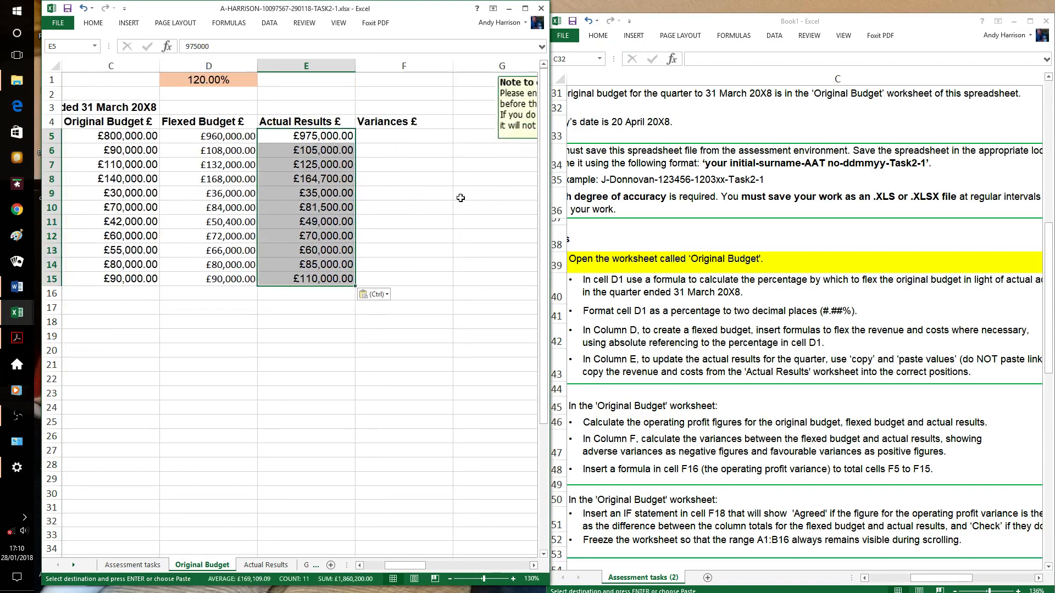
Step: Examine the contents of the pasted Actual Results cells in column E down to E11
key(Down)
key(Down)
key(Down)
key(Down)
key(Down)
key(Down)
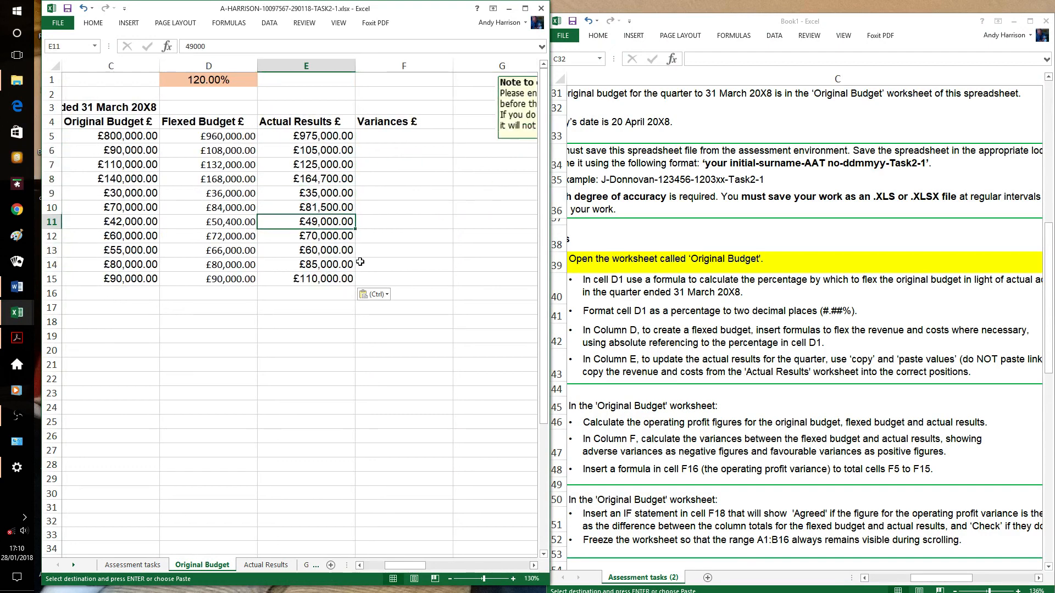
scroll(402, 566, right, 2)
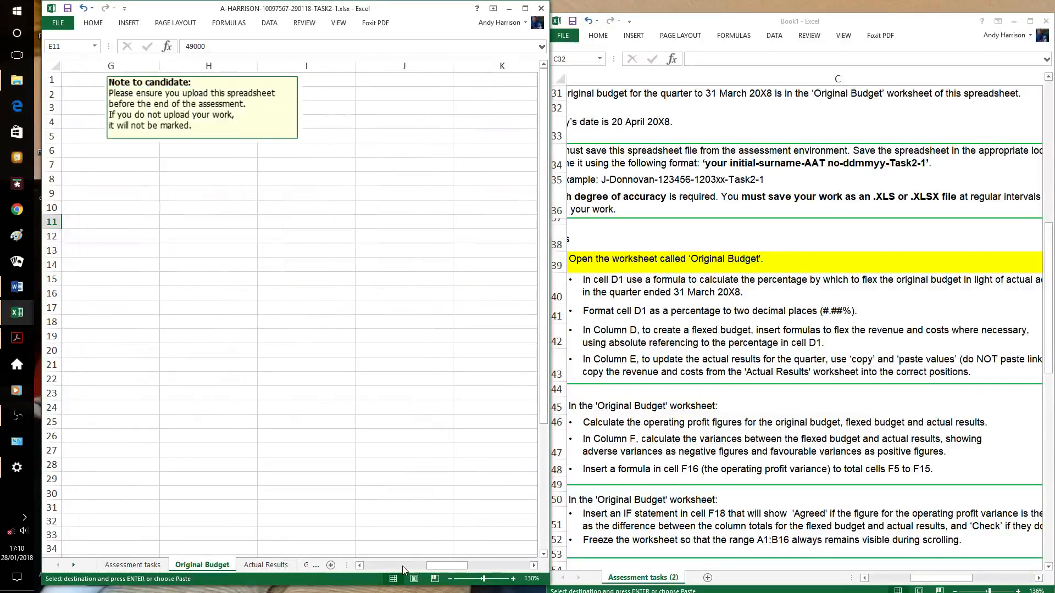
Step: Review the budget table up to the Variances column and read the operating profit and variance instructions in the task list
click(360, 566)
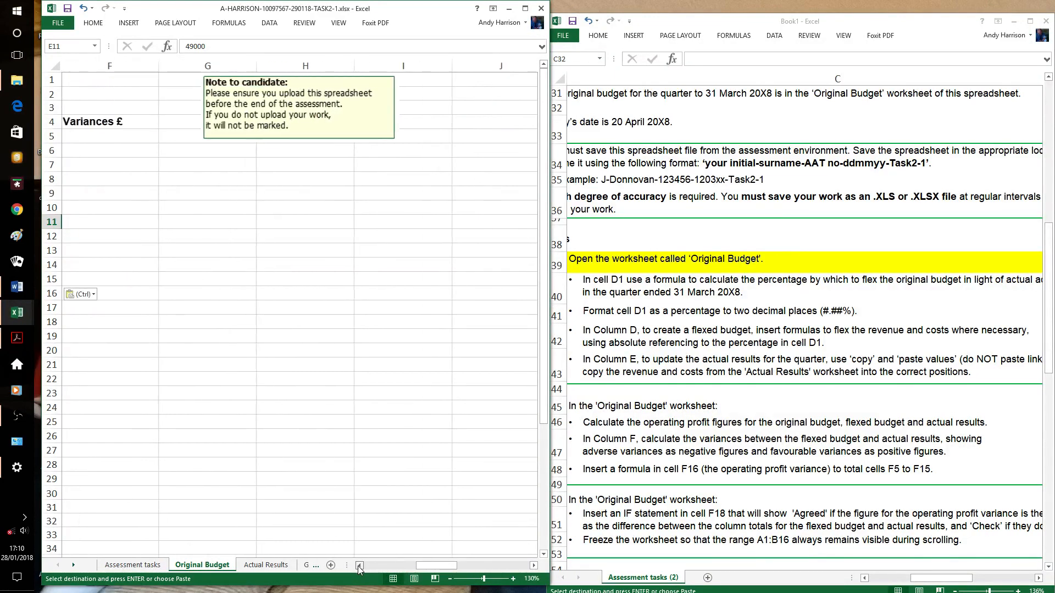
click(359, 566)
click(359, 566)
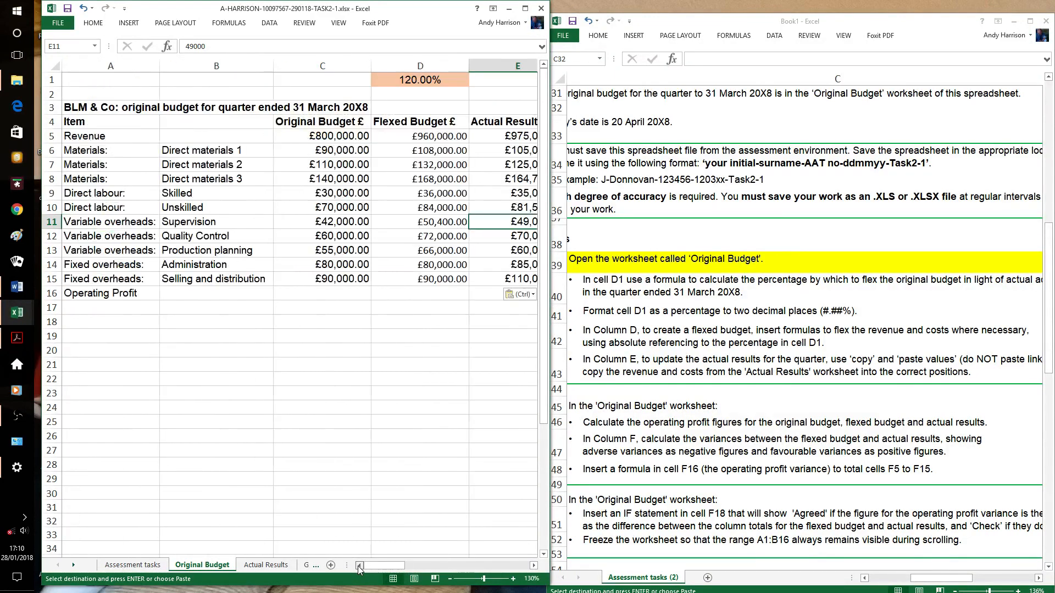
click(453, 339)
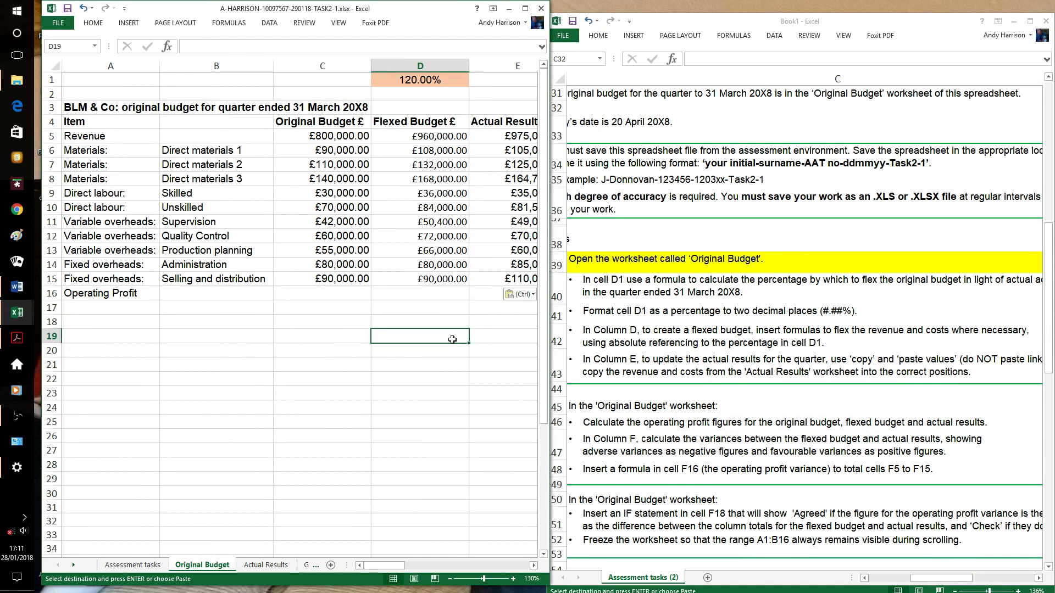
click(533, 566)
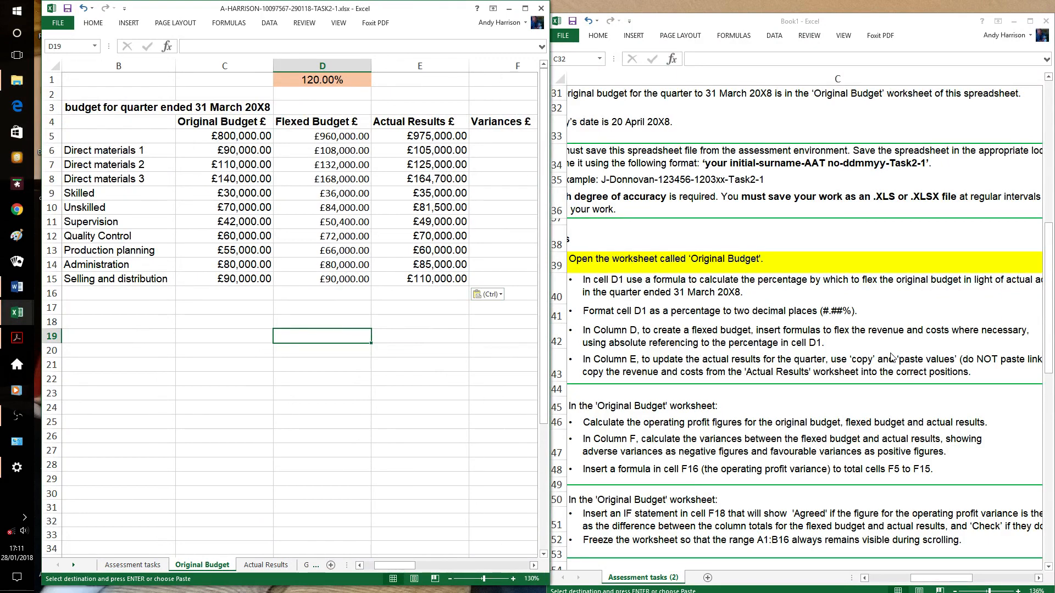
scroll(890, 357, down, 1)
scroll(891, 356, up, 1)
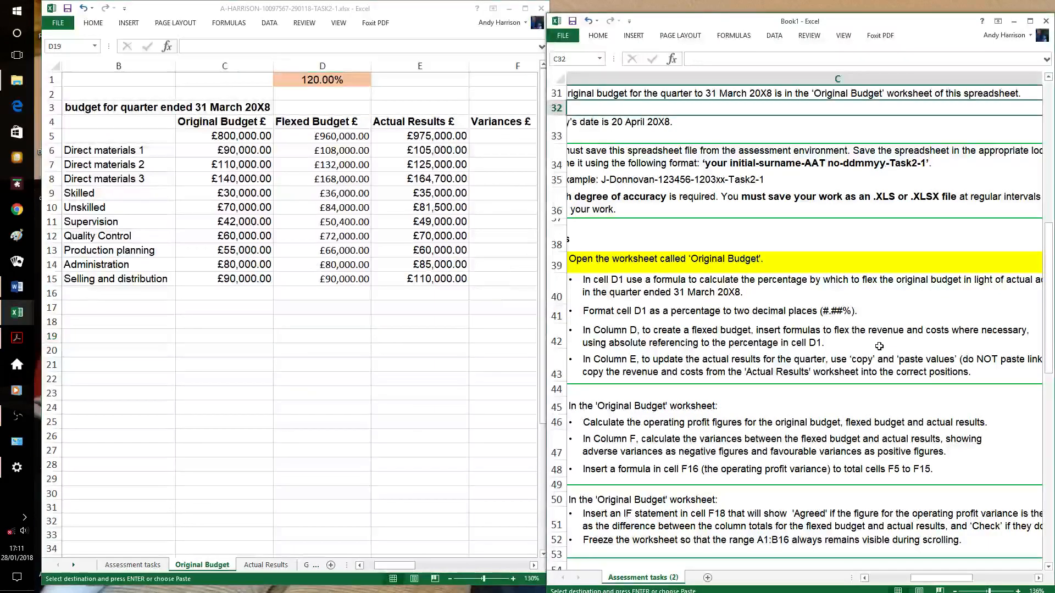
scroll(886, 351, down, 1)
scroll(877, 346, down, 2)
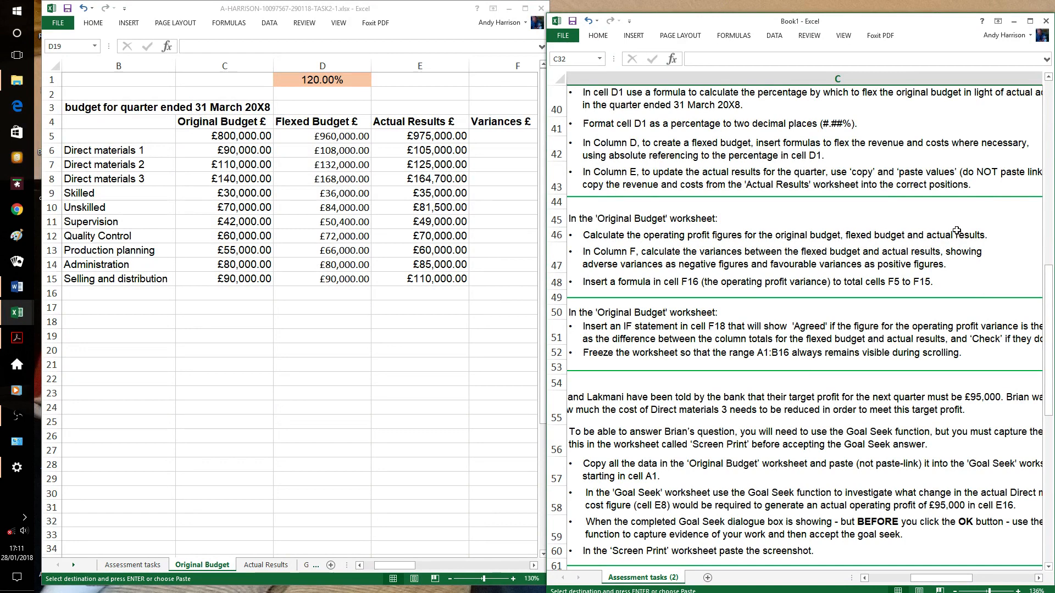
Step: Enter =C5-(SUM(C6:C15)) in cell C16 of the Original Budget worksheet to calculate the original budget's operating profit
click(231, 289)
click(231, 289)
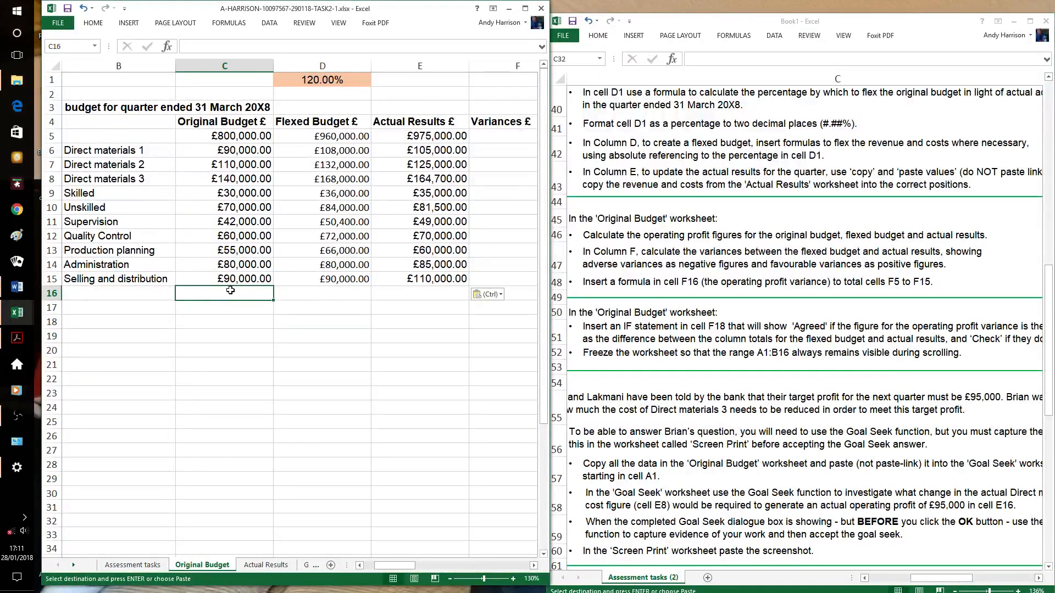
text(=C)
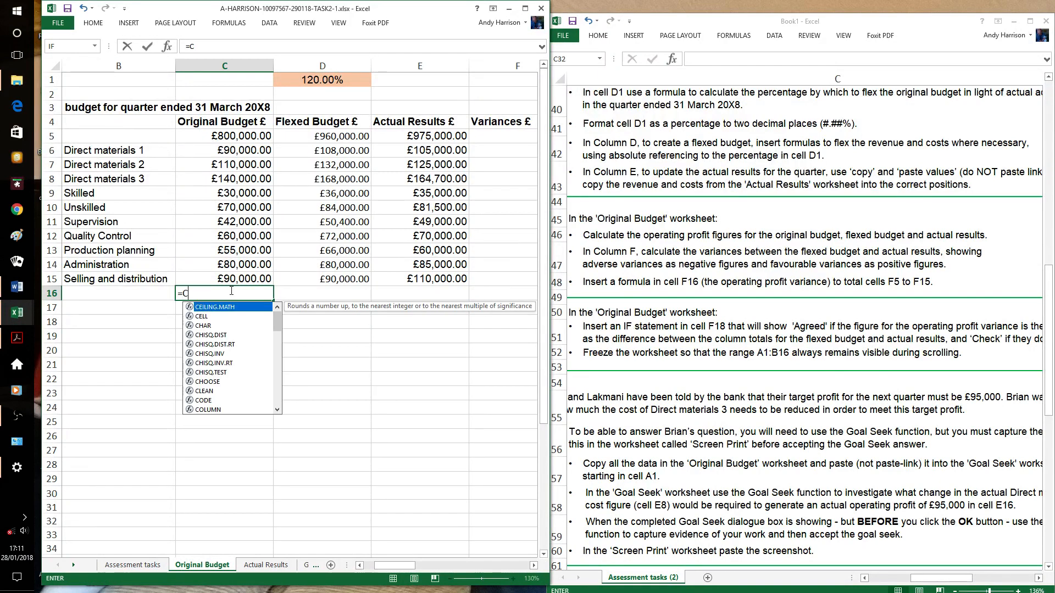
text(5)
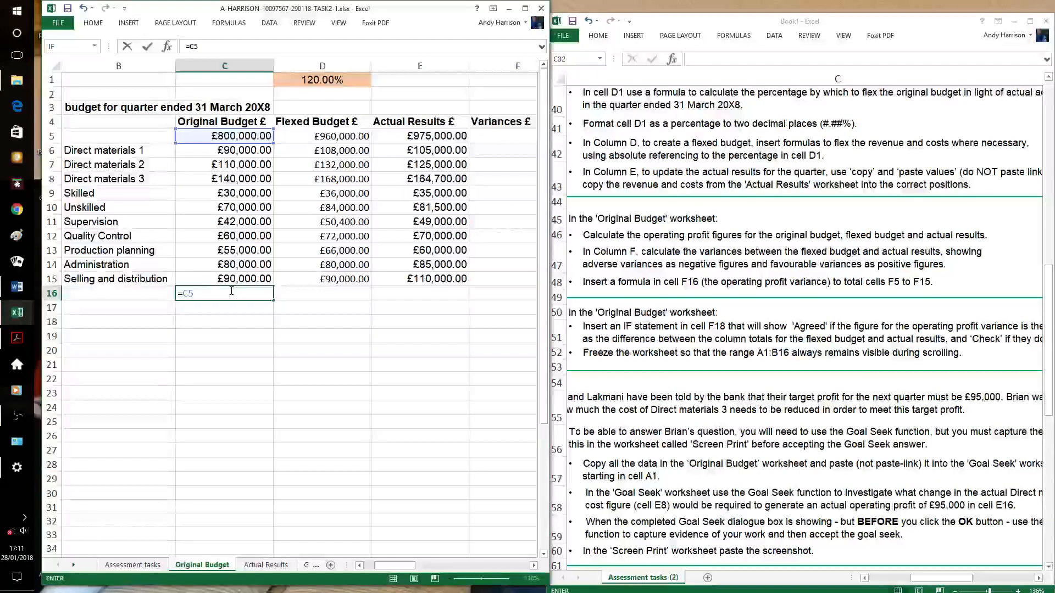
text(-)
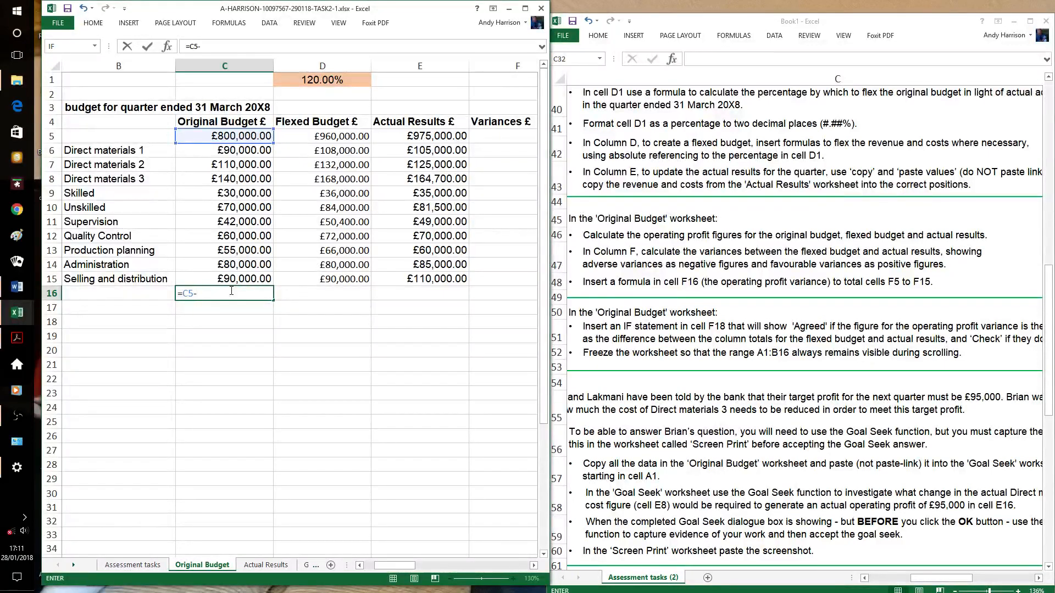
text((SUM)
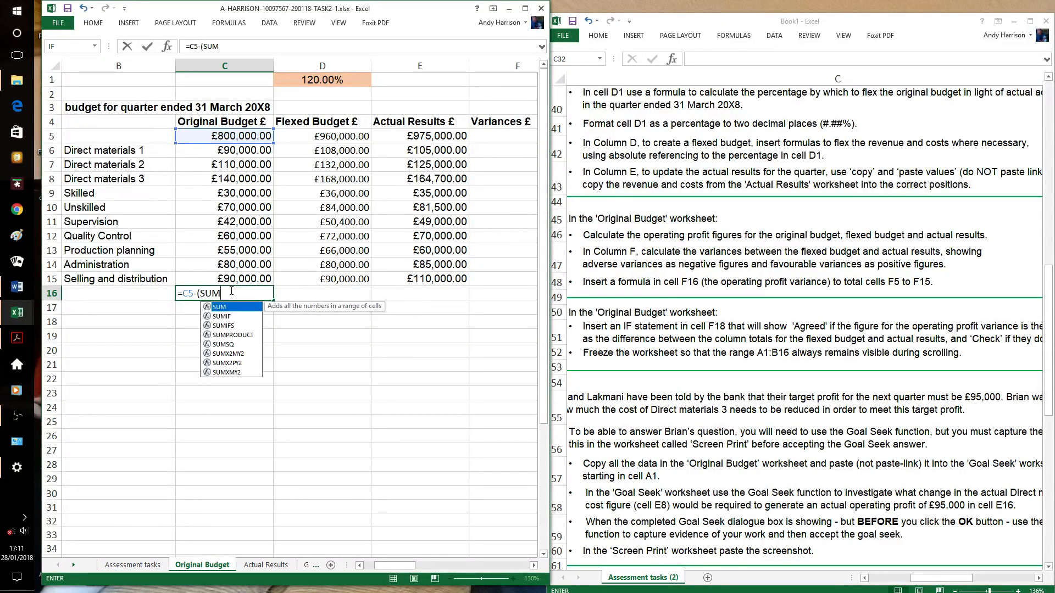
text(()
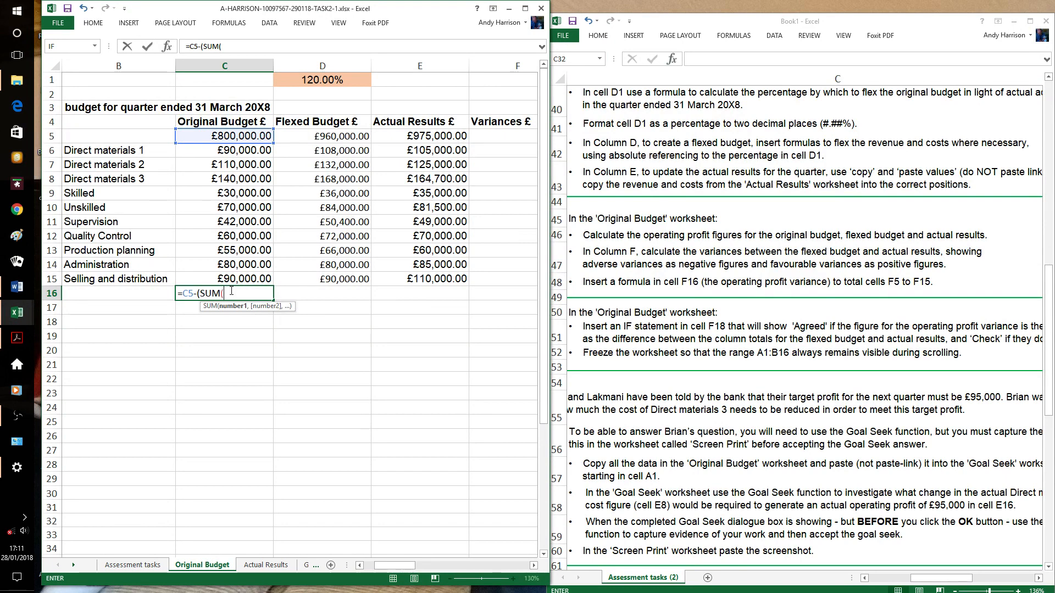
text(C6)
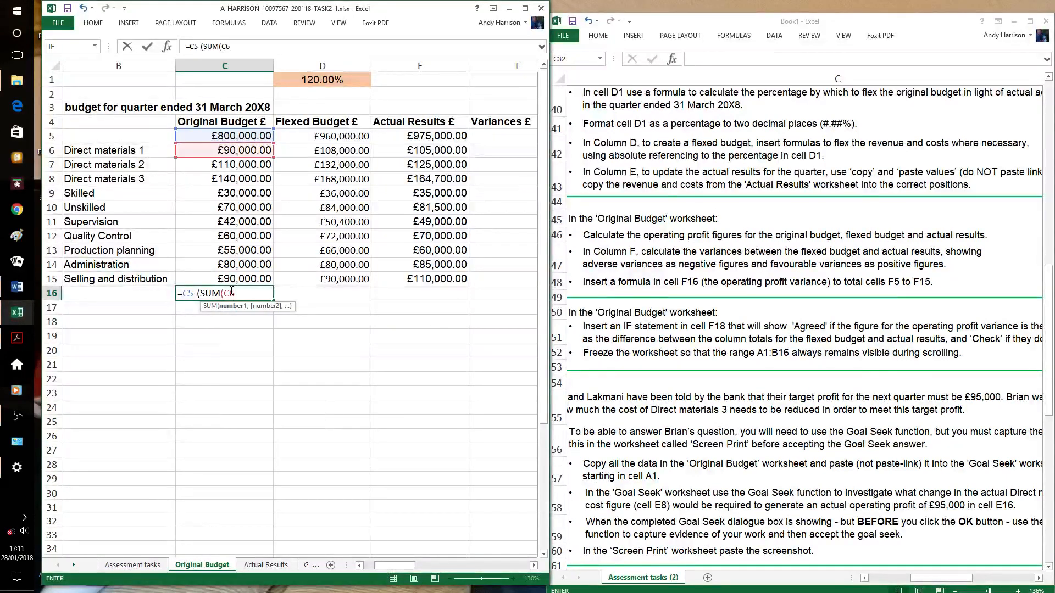
text(:C15)
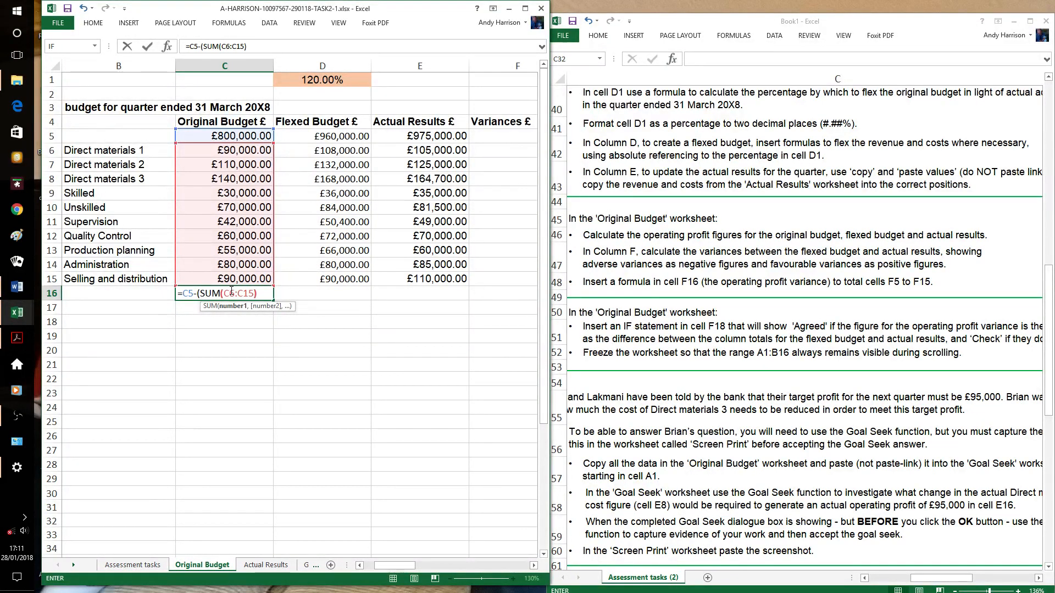
text())
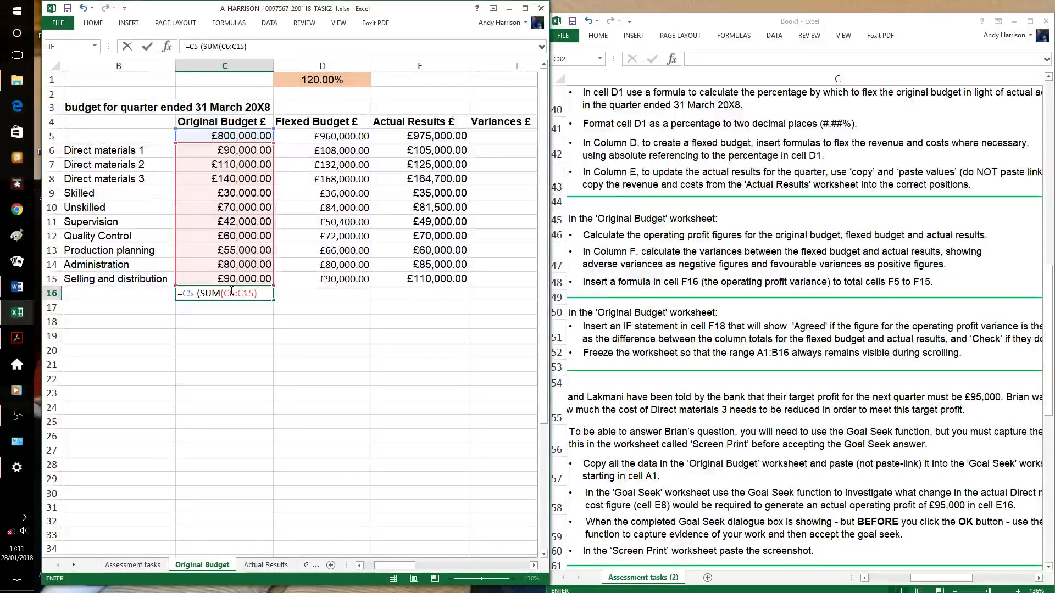
text())
key(Return)
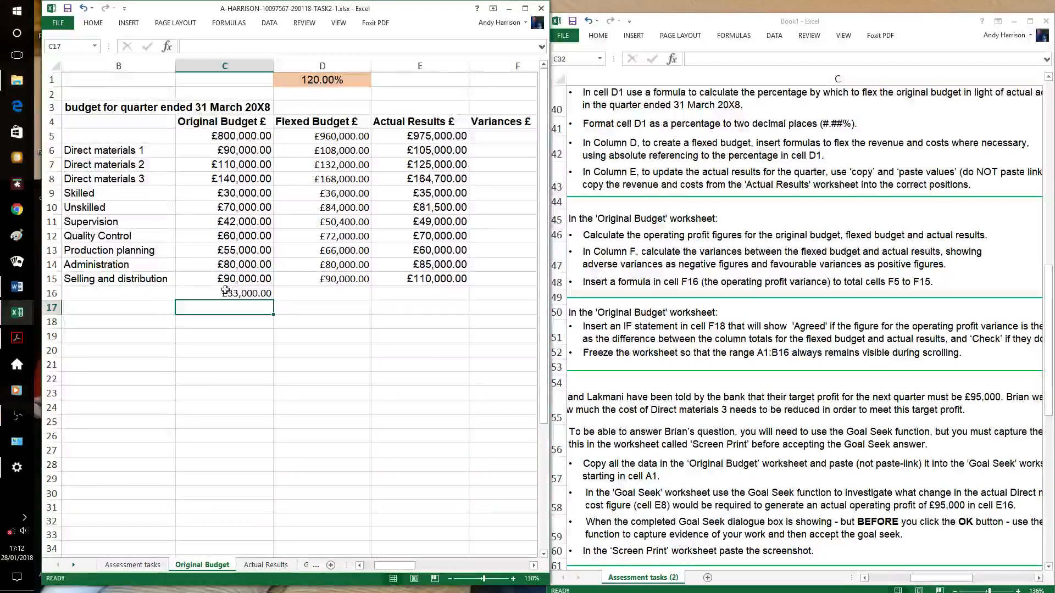
Step: Fill the operating profit formula from C16 across to E16 for the flexed budget and actual results
click(230, 291)
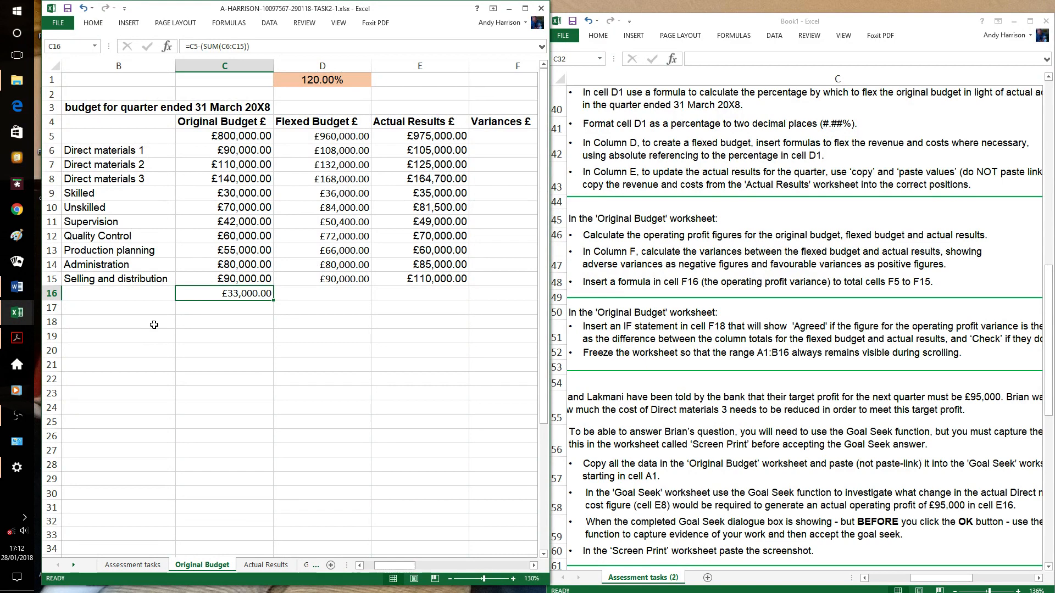
key(shift+Right)
key(shift+Right)
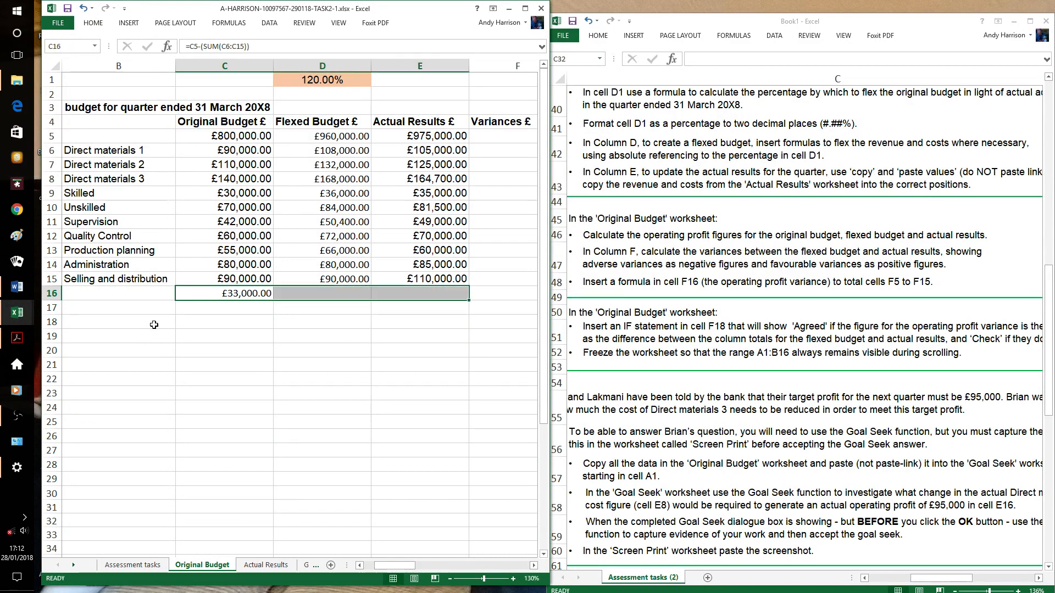
key(ctrl+r)
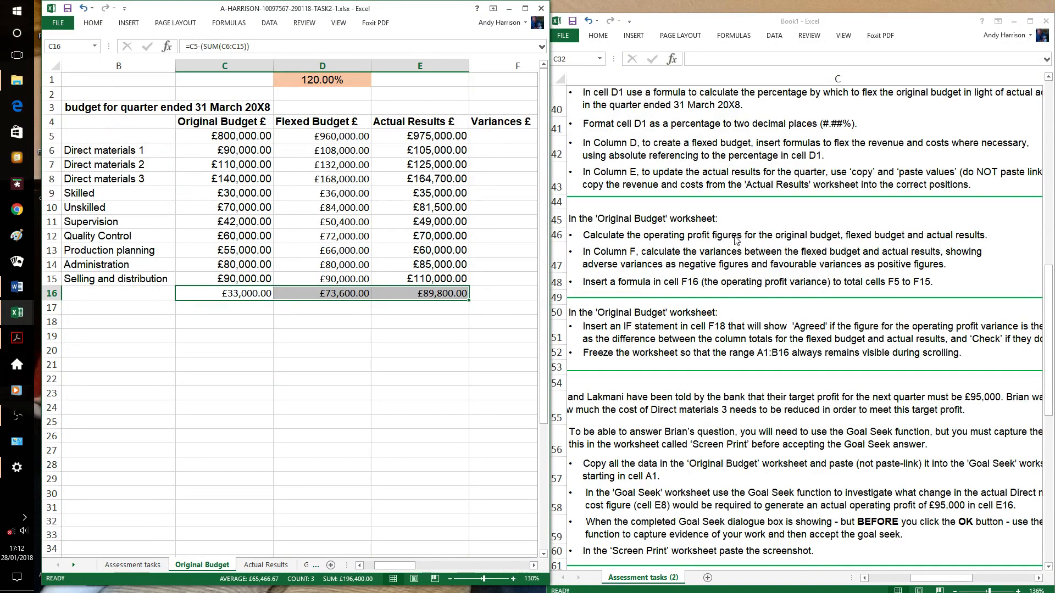
Step: Enter =E5-D5 in cell F5 to calculate the revenue variance
click(487, 137)
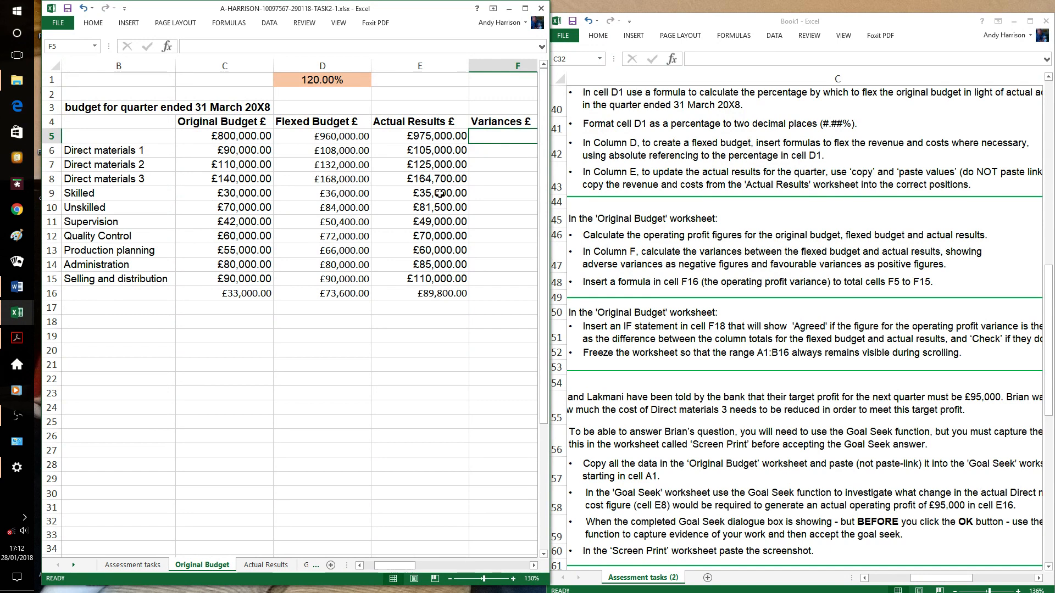
text(=)
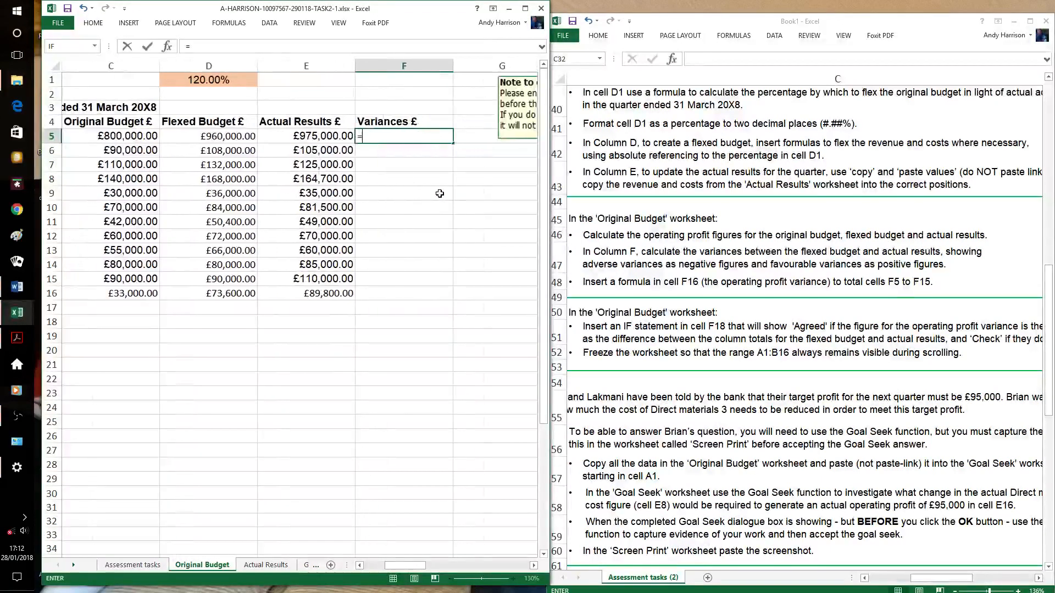
text(E5)
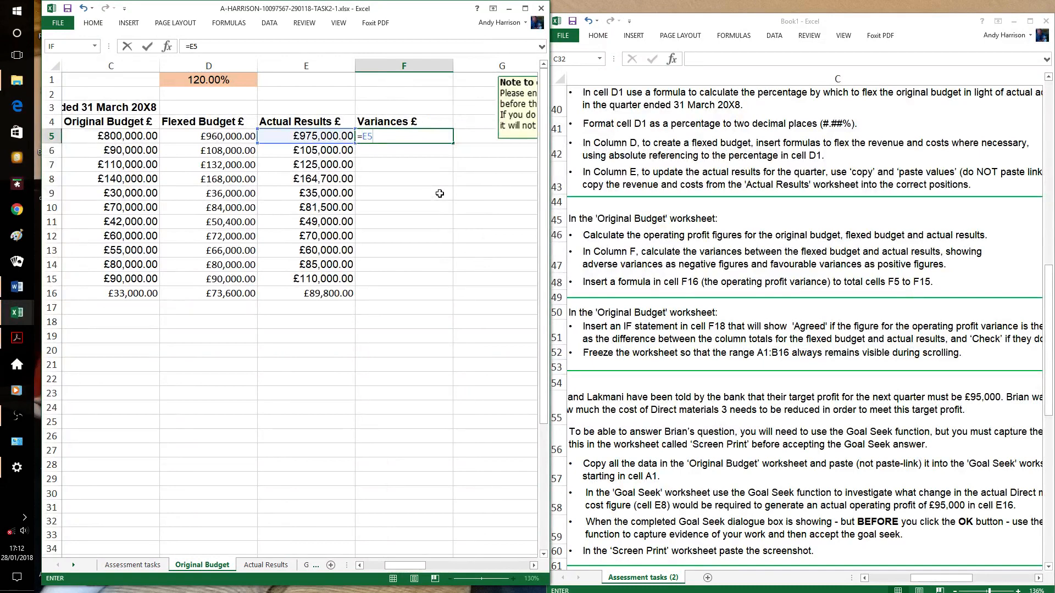
text(-D5)
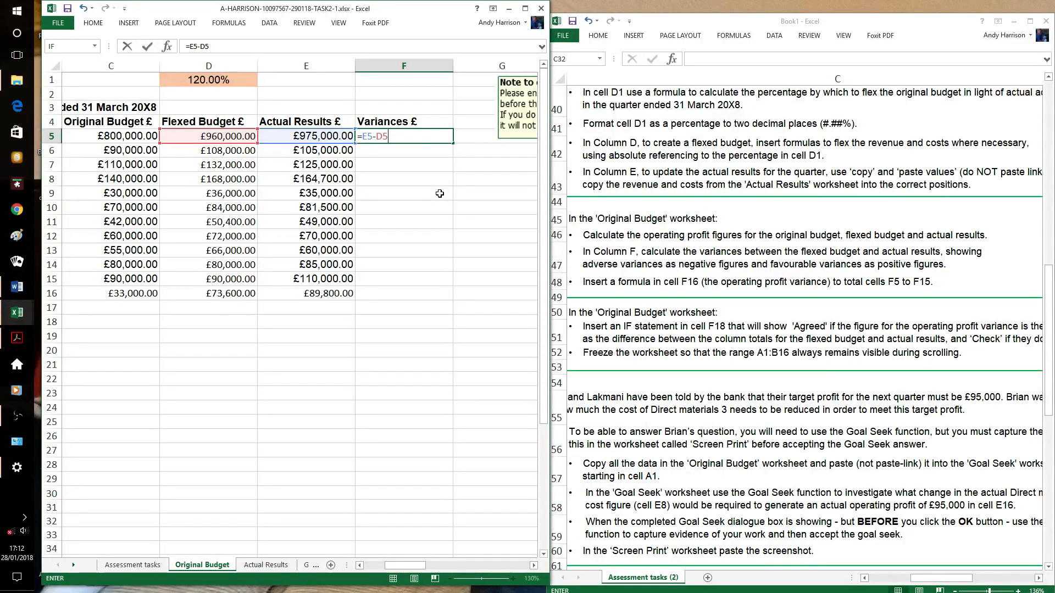
key(Return)
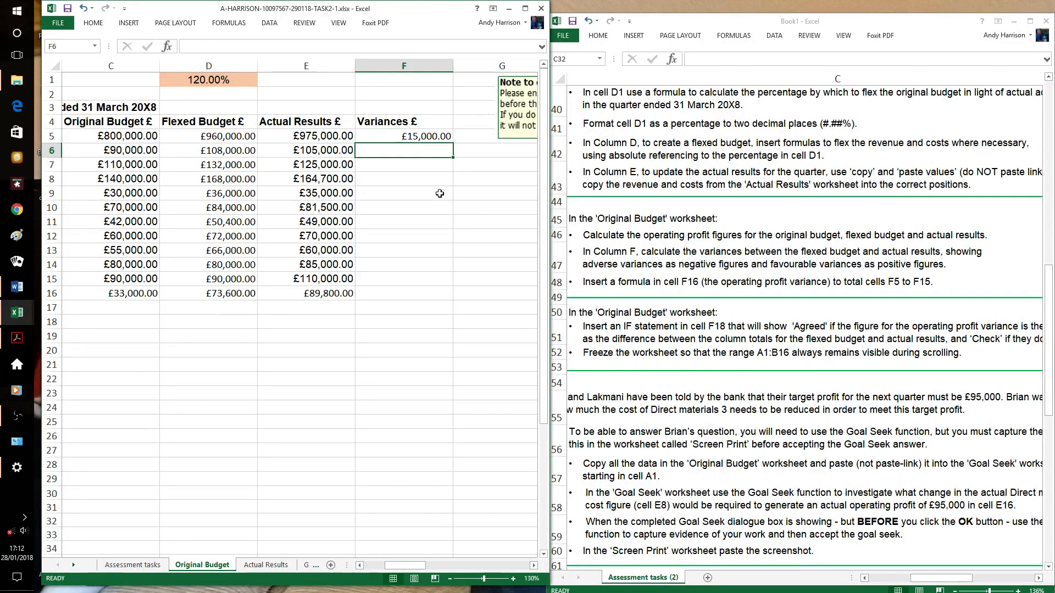
Step: Enter =D6-E6 in cell F6 to calculate the Direct materials 1 cost variance
text(=)
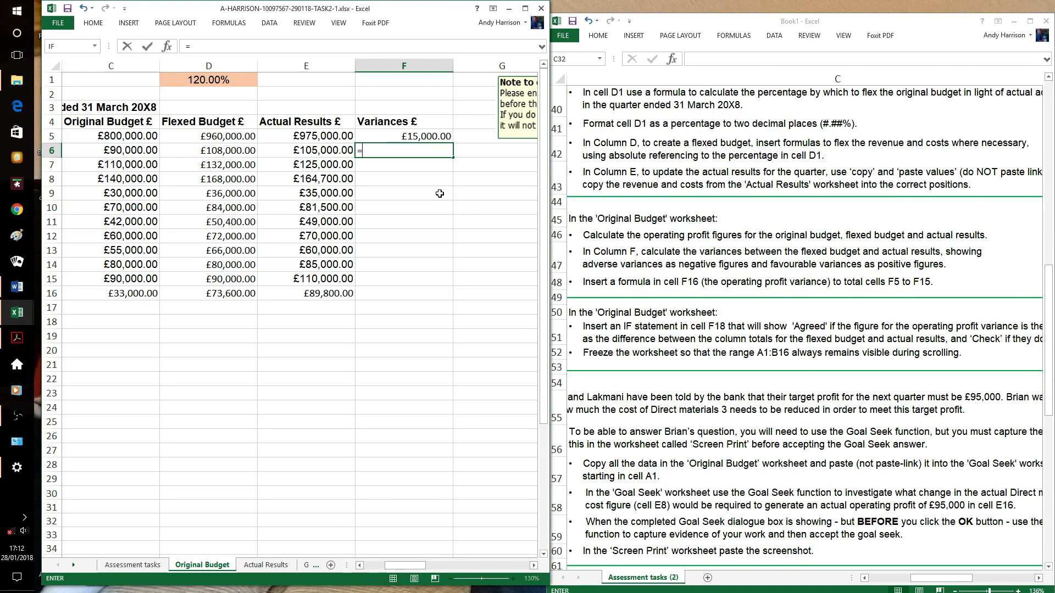
text(D6-)
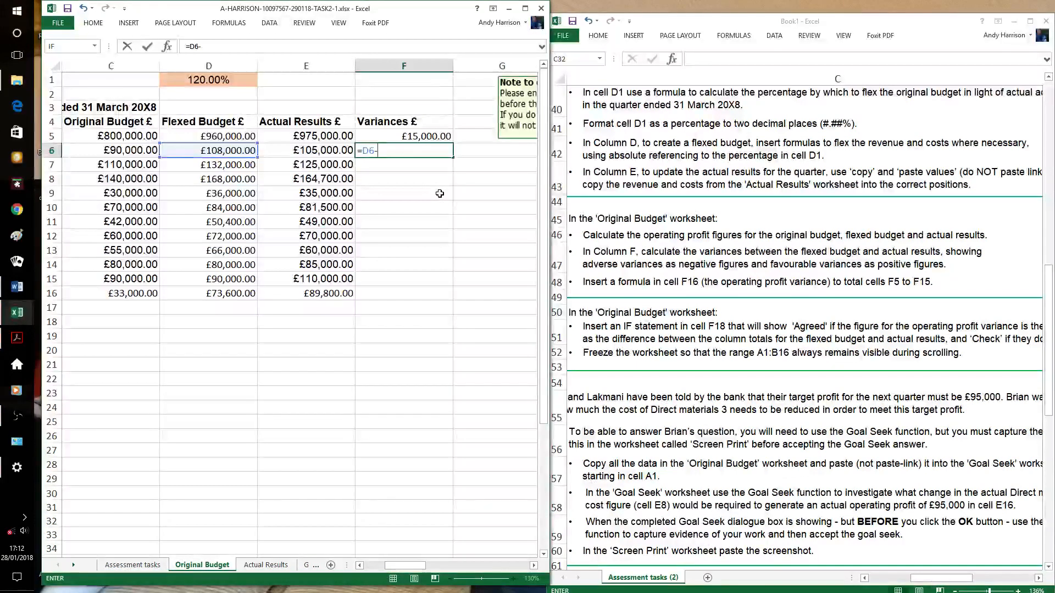
text(E6)
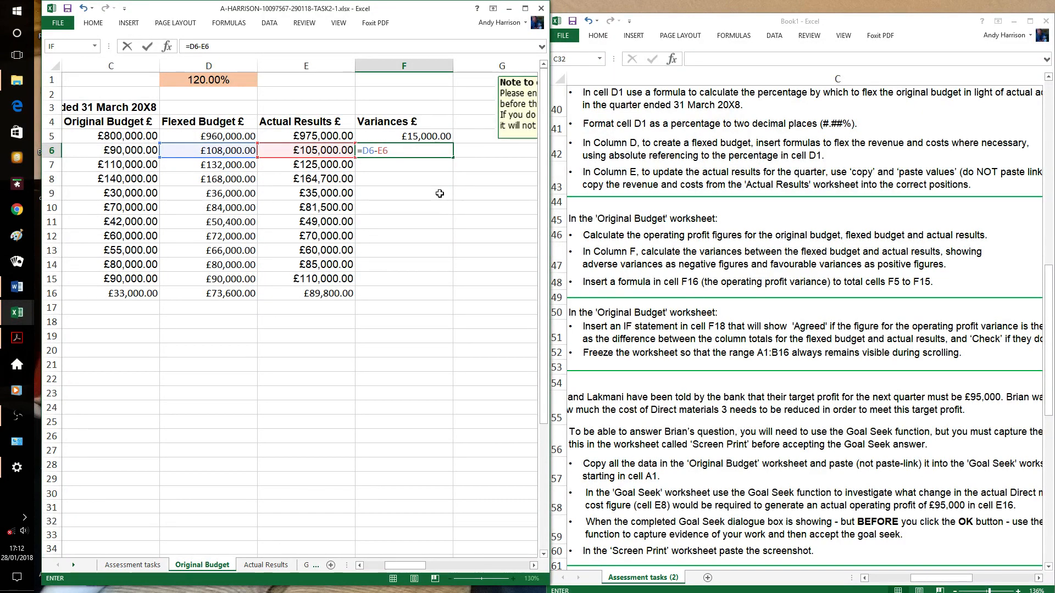
key(Return)
Step: Fill the cost variance formula from F6 down to F15 for all remaining cost rows
key(Up)
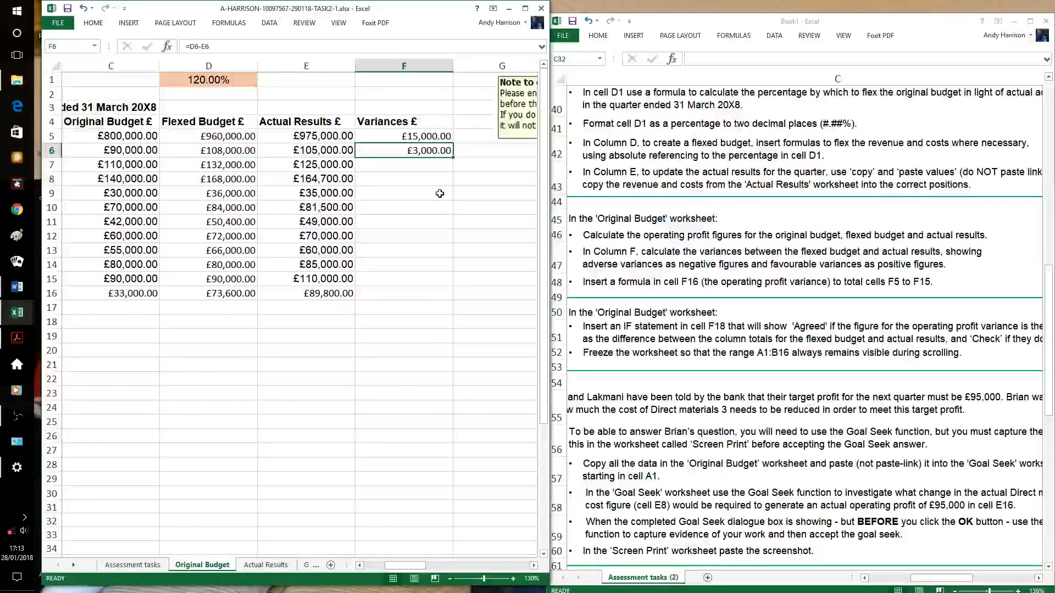
key(shift+Down)
key(shift+Down)
key(shift+Down)
key(shift+Down)
key(shift+Down)
key(shift+Down)
key(shift+Down)
key(shift+Down)
key(shift+Down)
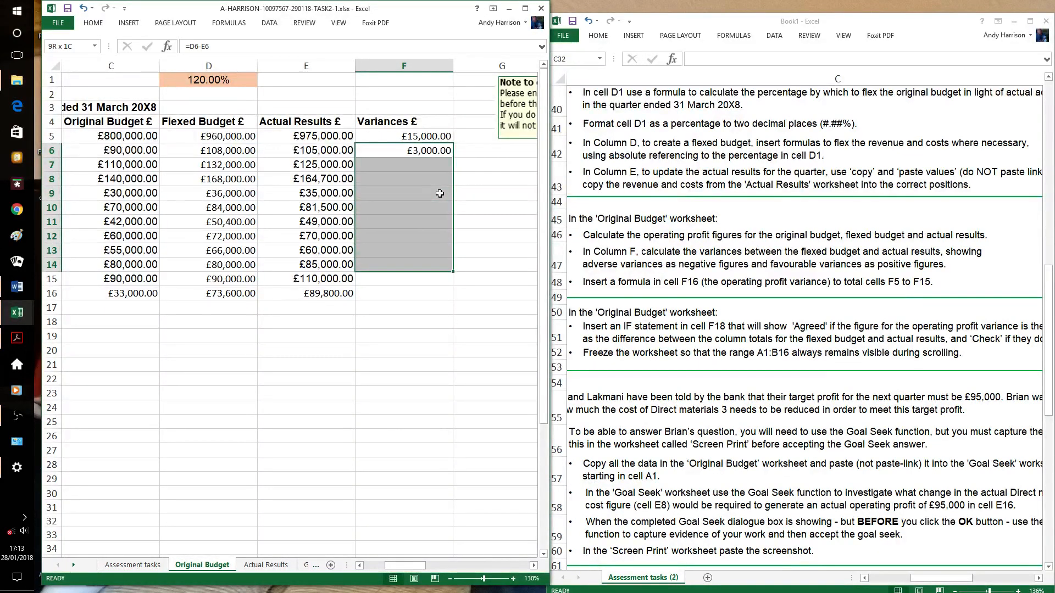
key(ctrl+d)
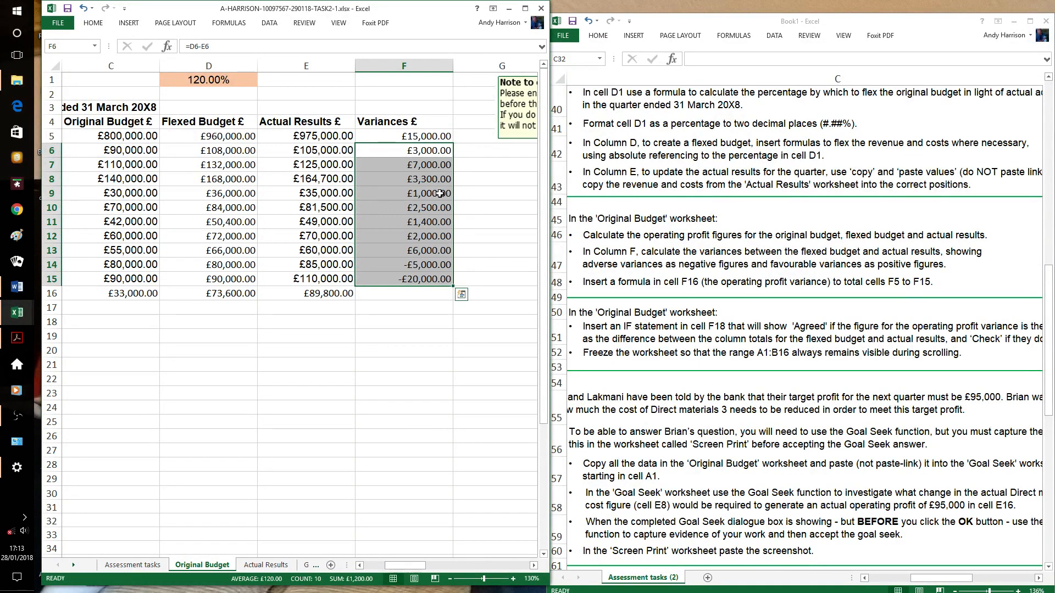
click(400, 339)
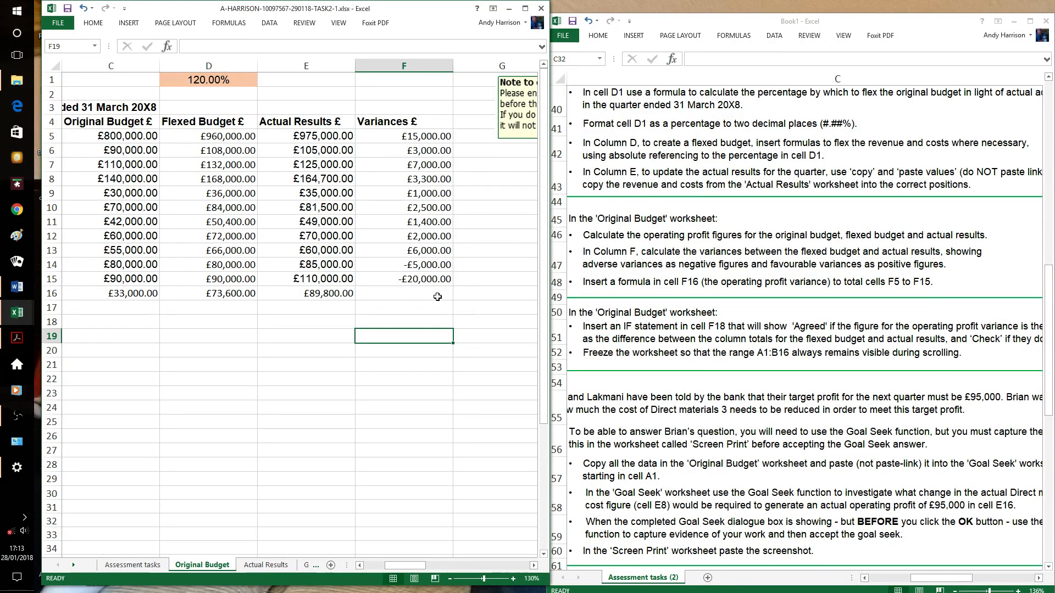
Step: Total the variances in F5 to F15 into cell F16 with AutoSum to give the operating profit variance
click(430, 137)
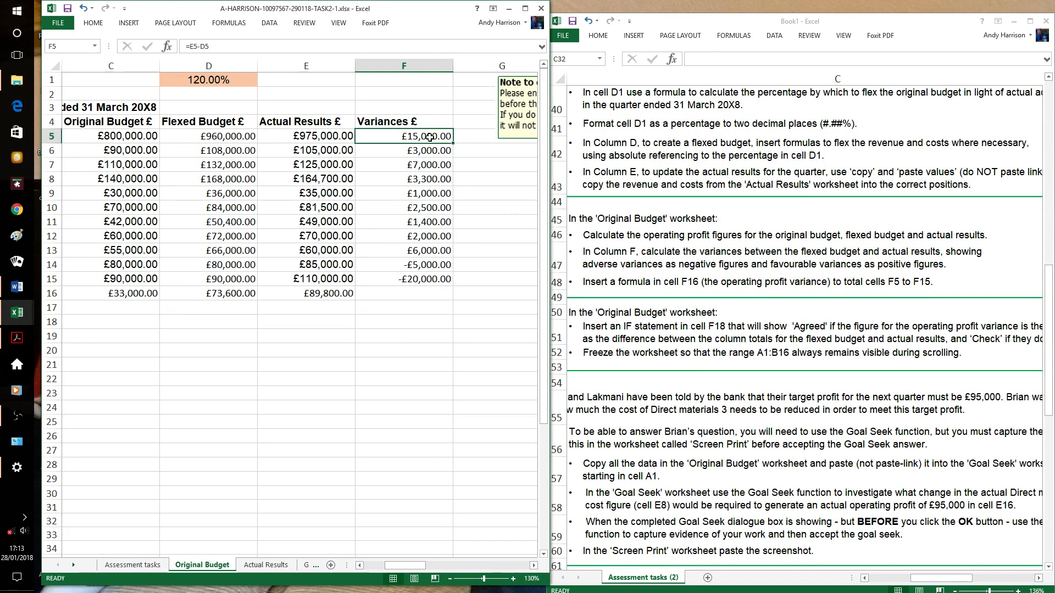
key(shift+Down)
key(shift+Down)
key(shift+Down)
key(shift+Down)
key(shift+Down)
key(shift+Down)
key(shift+Down)
key(shift+Down)
key(shift+Down)
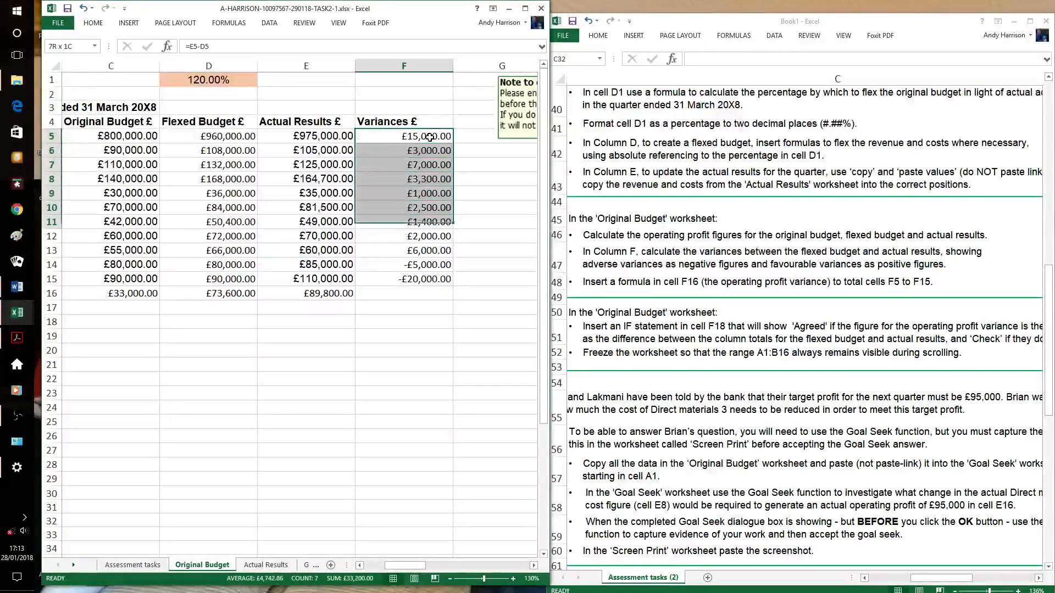
key(shift+Down)
key(shift+Down)
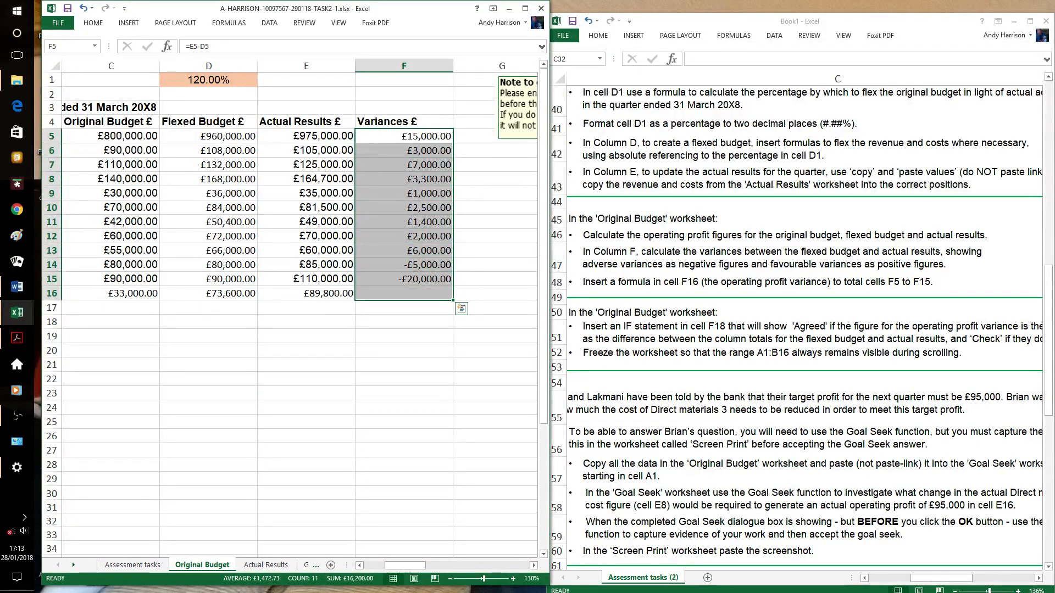
click(101, 23)
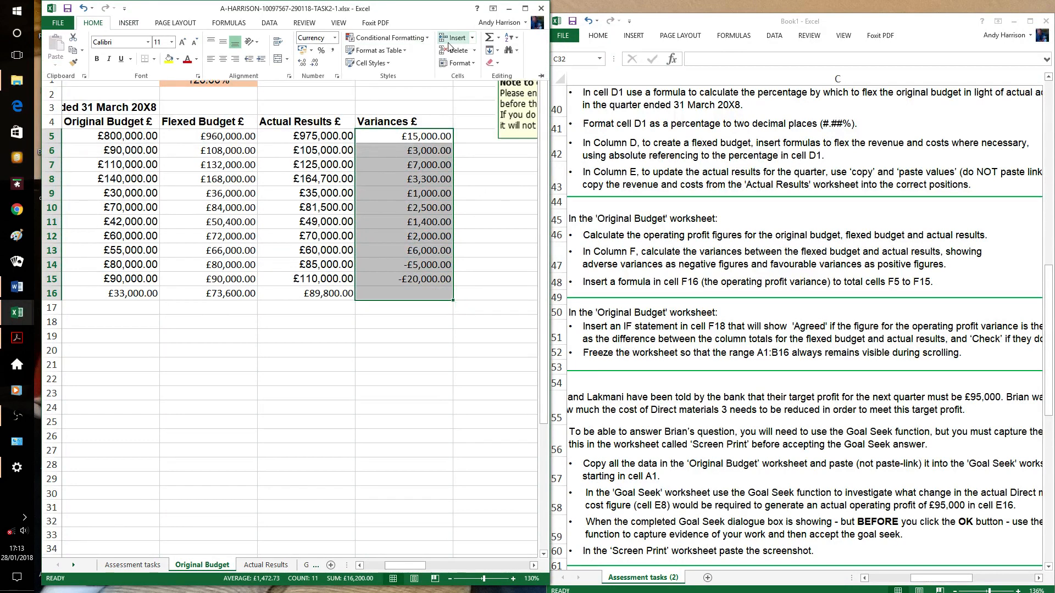
click(489, 37)
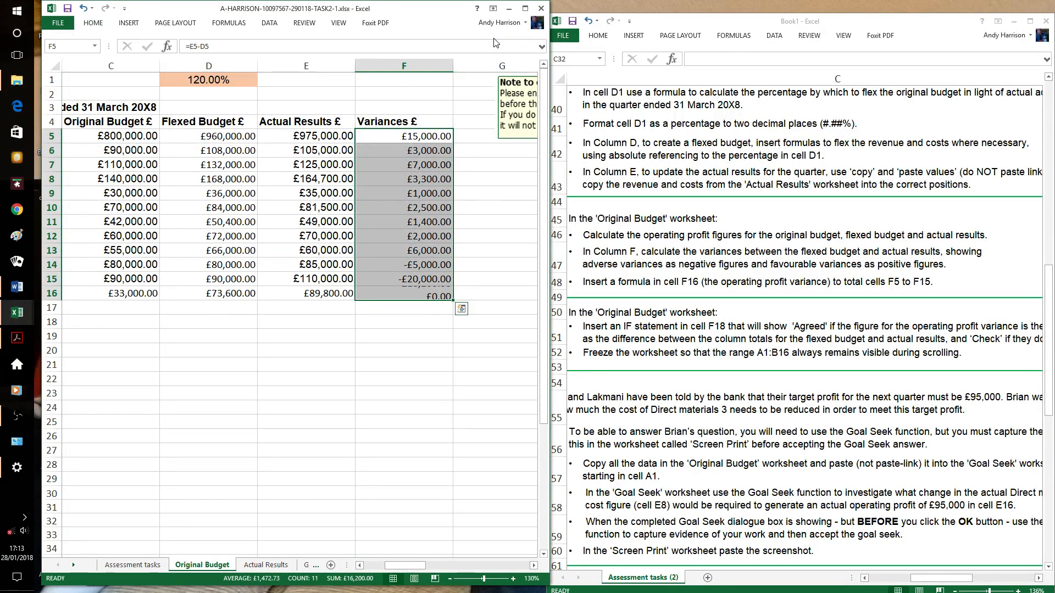
click(428, 363)
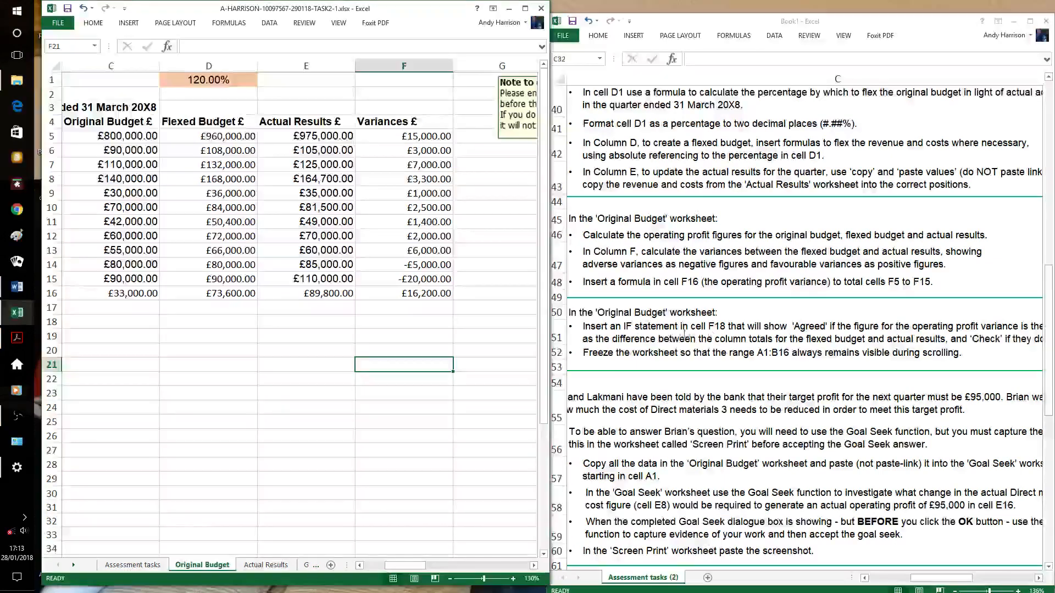
Step: Insert an IF function in cell F18 with the logical test E16-D16=F16
click(413, 316)
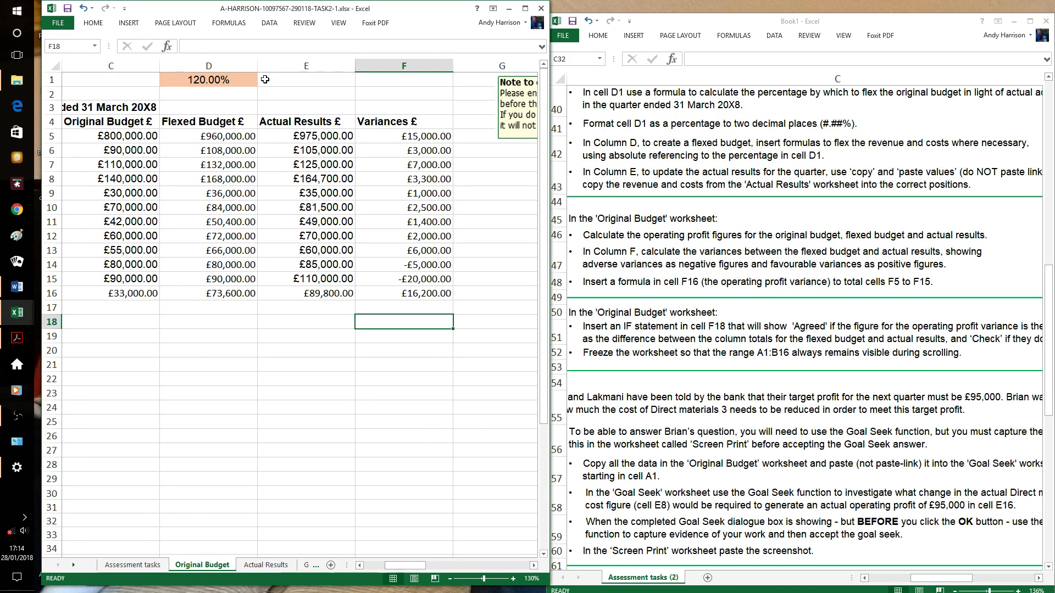
click(167, 47)
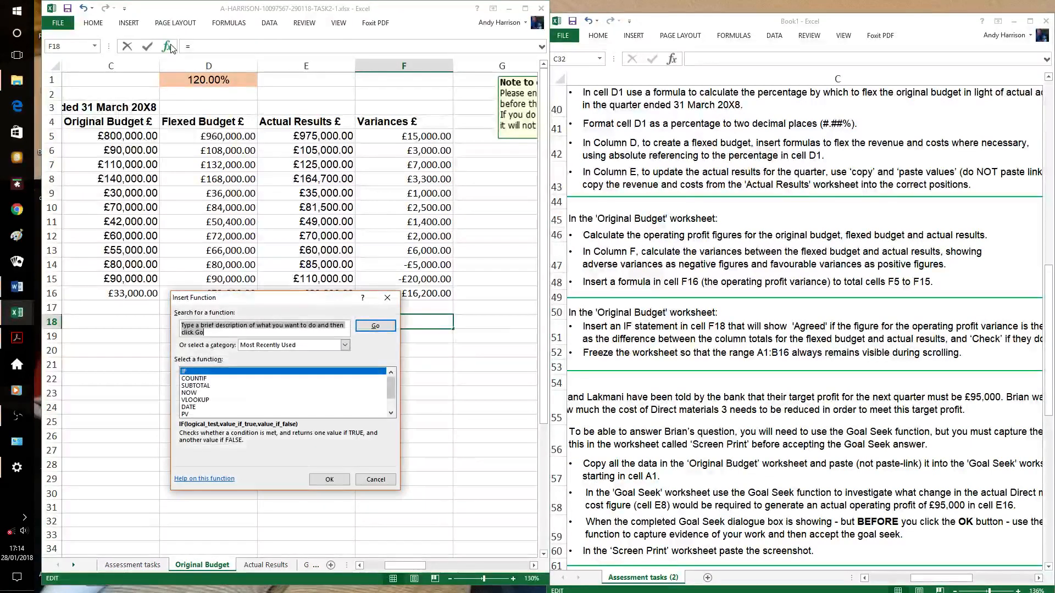
click(329, 481)
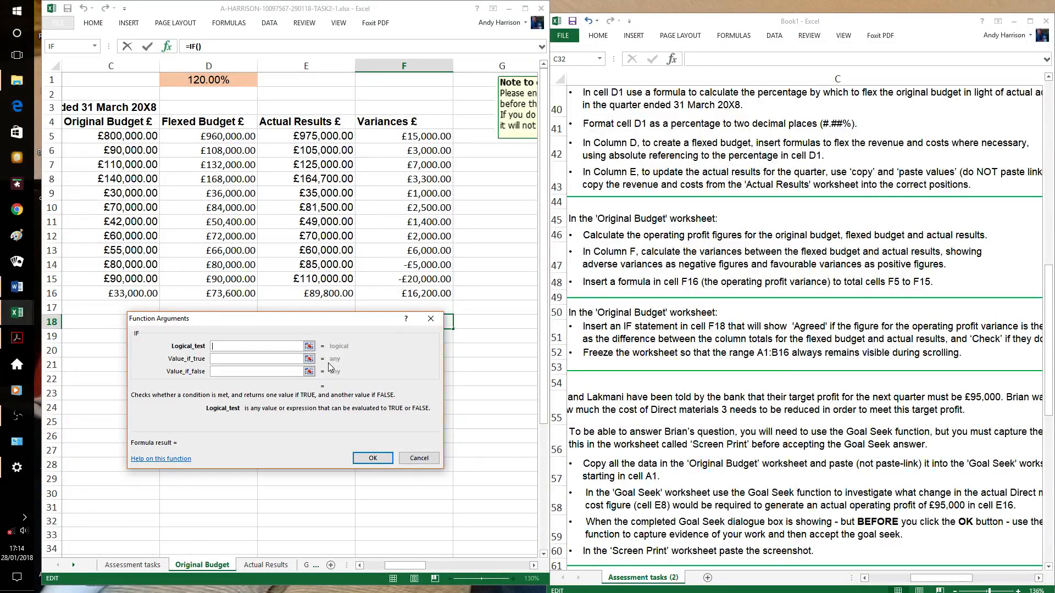
text(E16-D16)
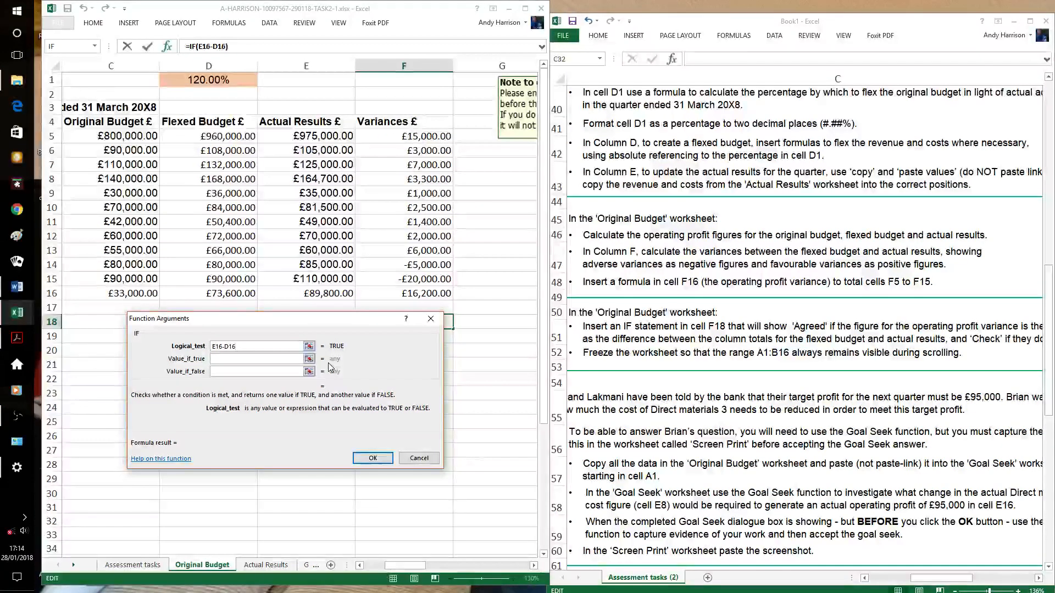
text(=)
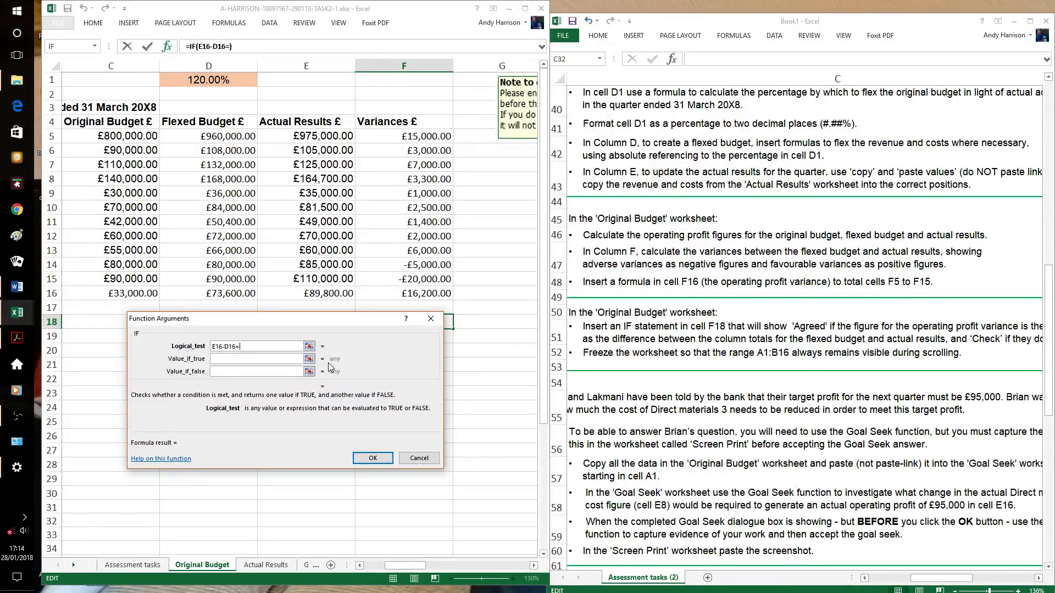
text(F16)
Step: Complete the IF function in F18 so it returns AGREED when true and CHECK when false
click(284, 361)
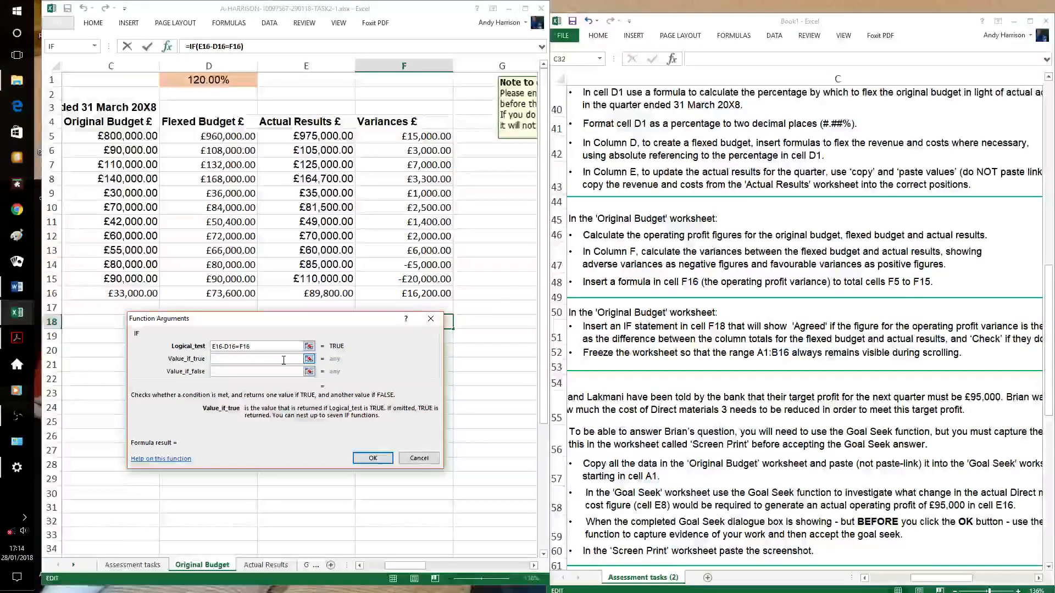
text(AGREED)
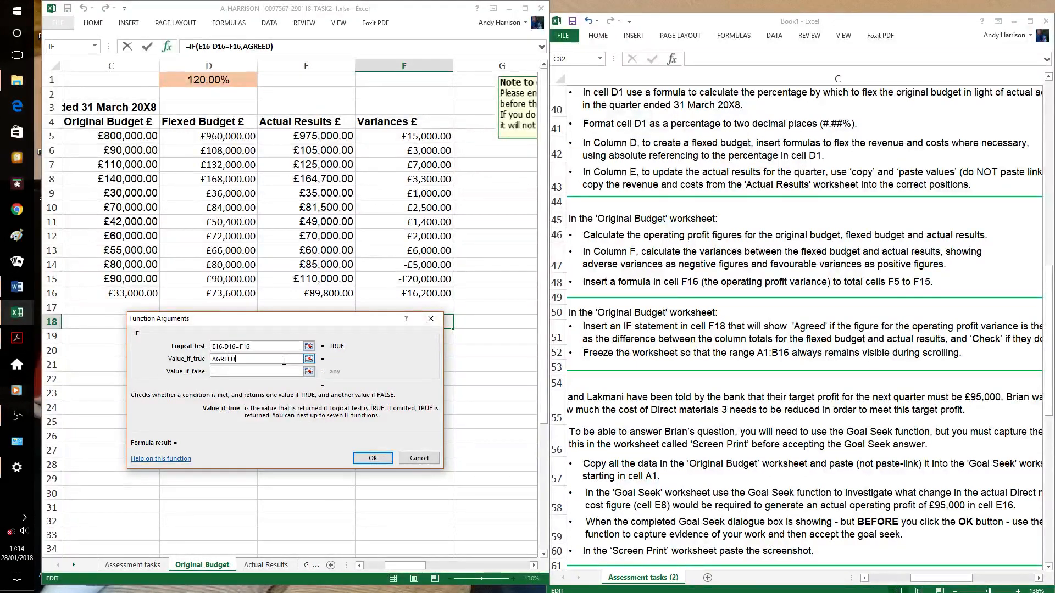
click(275, 371)
text(CH)
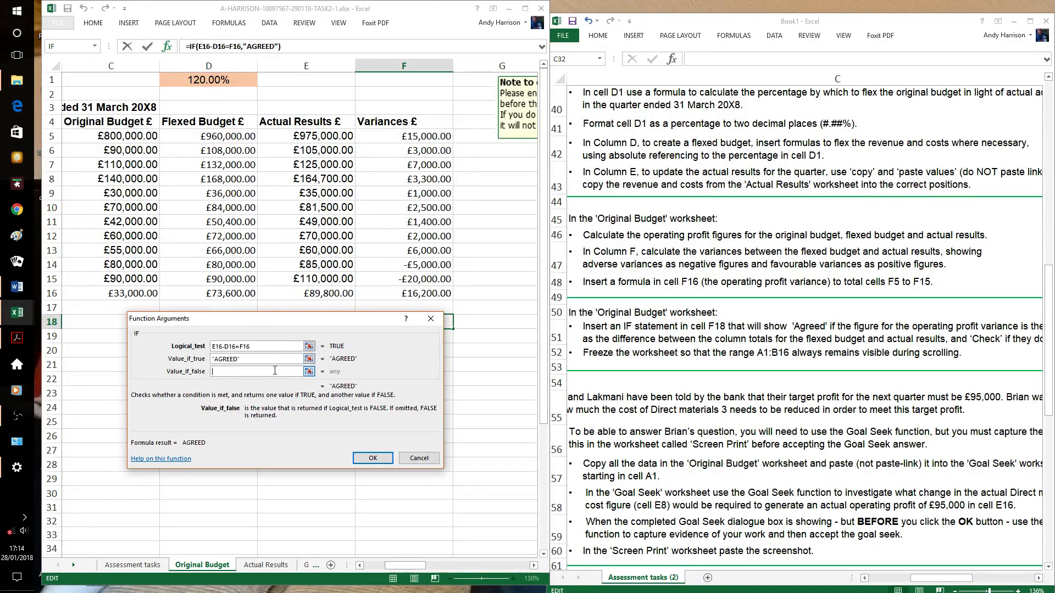
text(ECK)
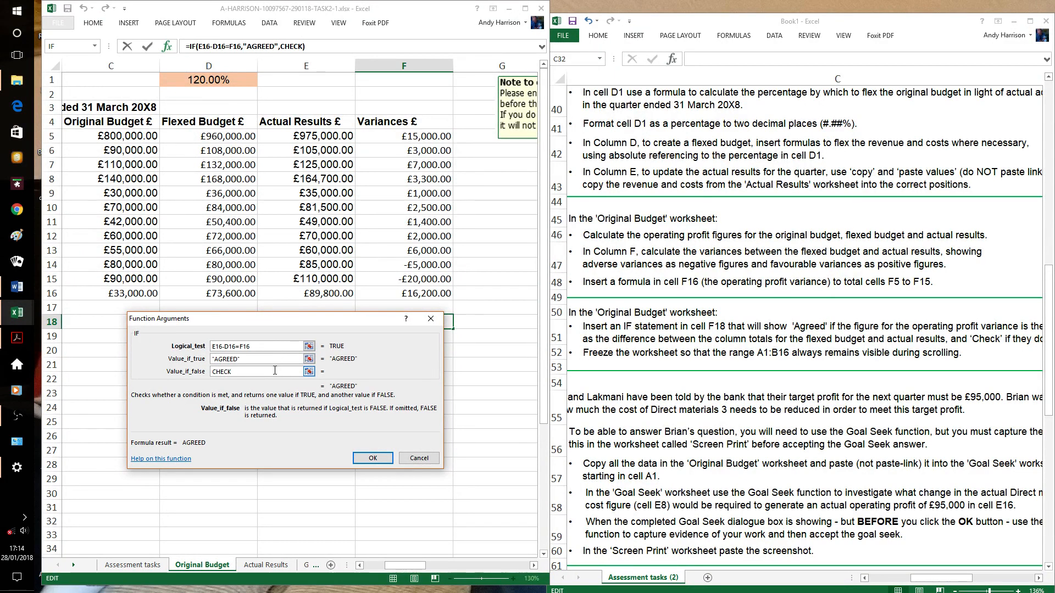
click(381, 454)
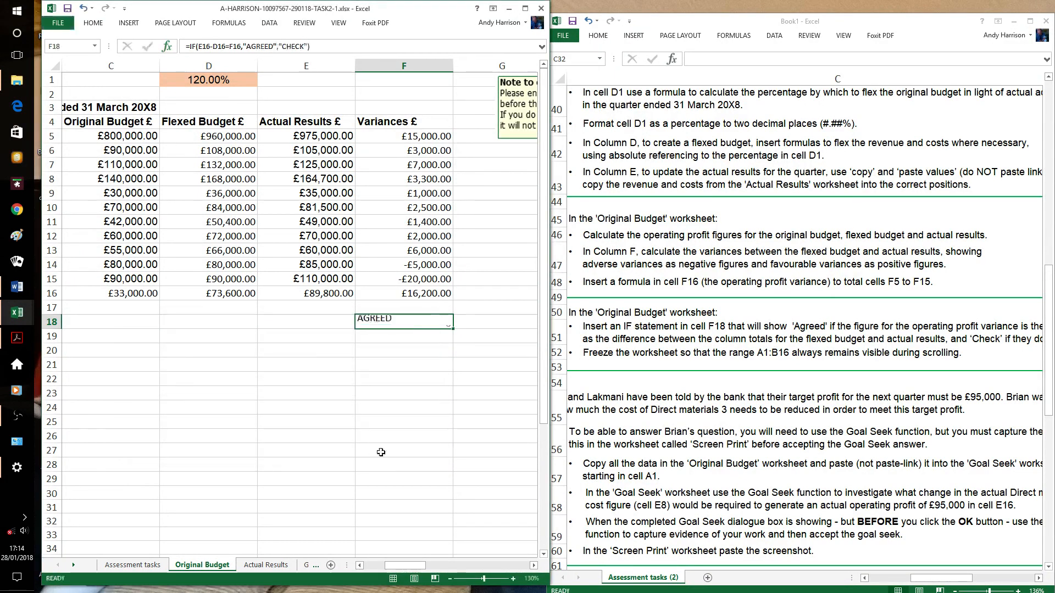
click(381, 452)
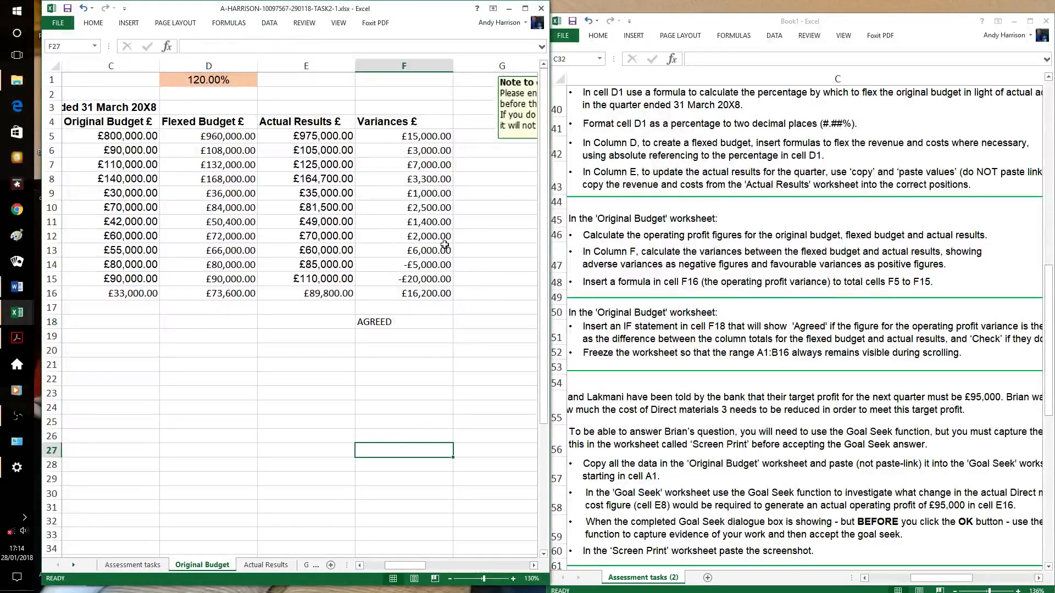
Step: Test the IF check by overwriting the variance in cell F6 with 400, and undo the change
click(436, 151)
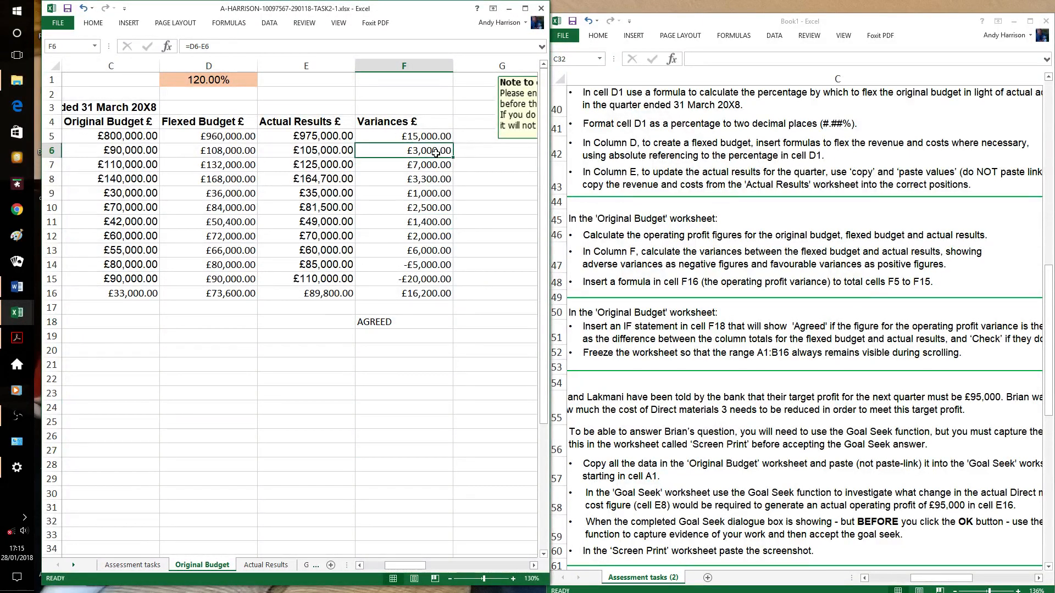
text(400)
key(Tab)
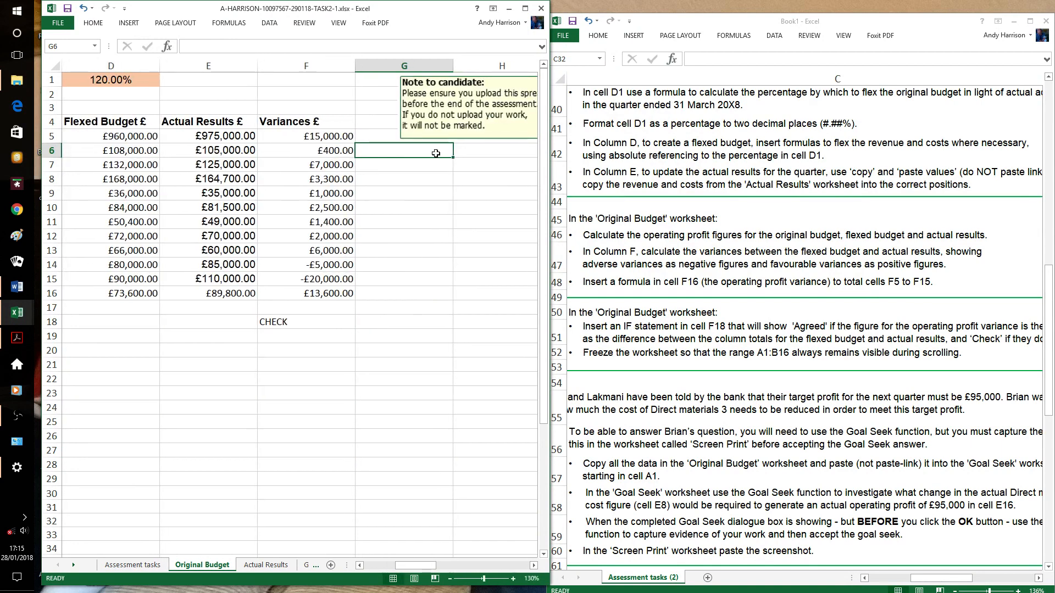
key(ctrl+z)
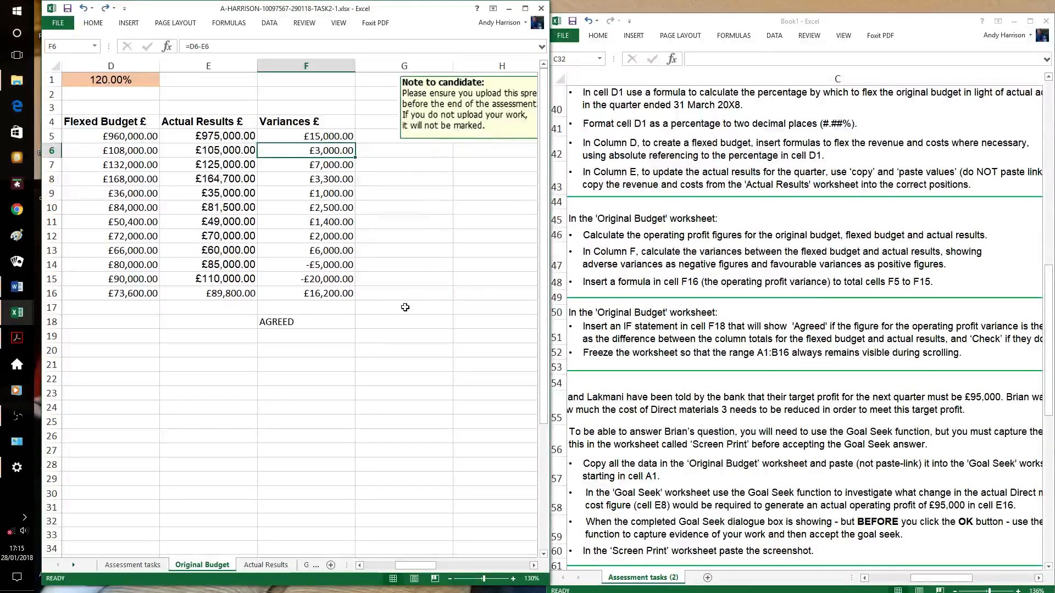
click(372, 348)
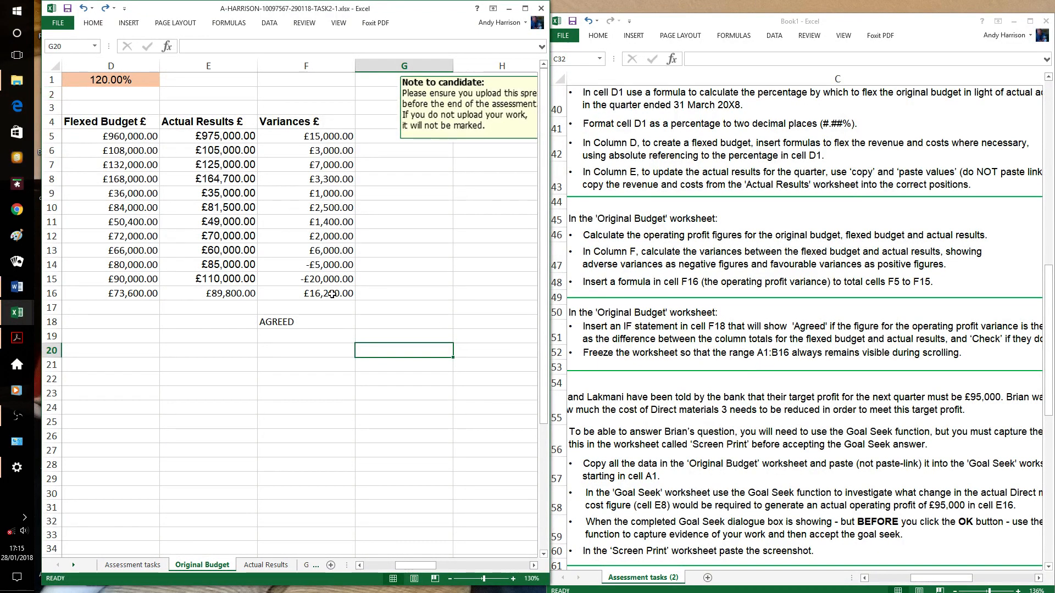
Step: Freeze the panes at cell C17 so that the range A1:B16 always remains visible during scrolling
click(381, 307)
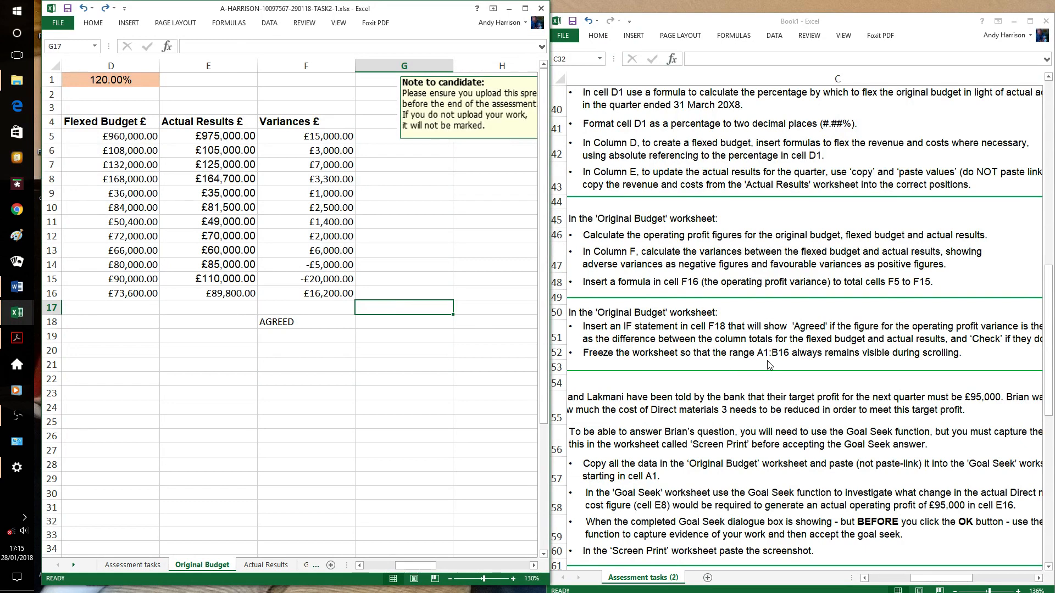
click(360, 565)
click(360, 565)
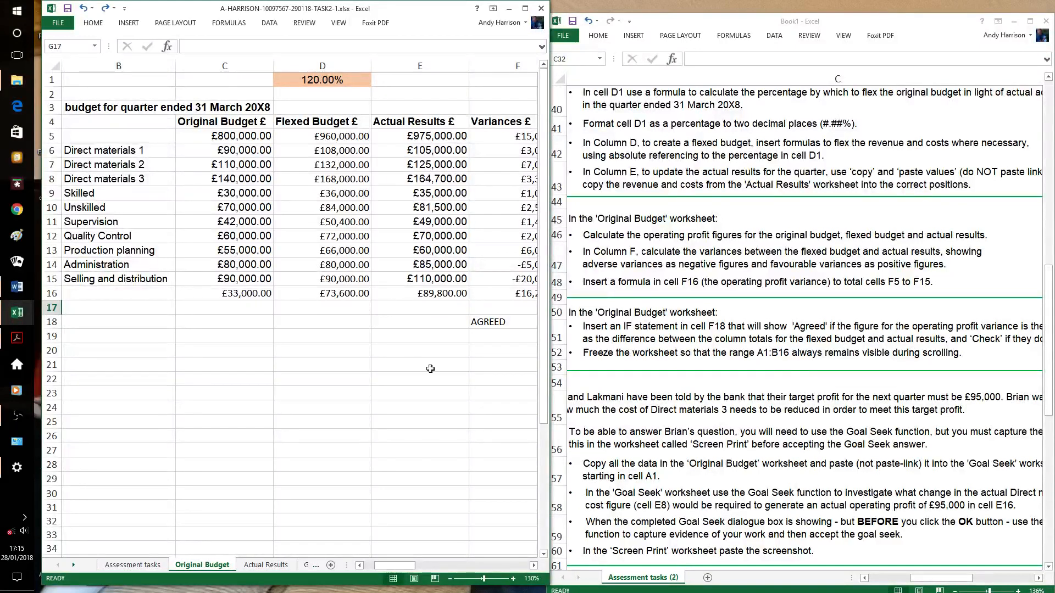
click(215, 307)
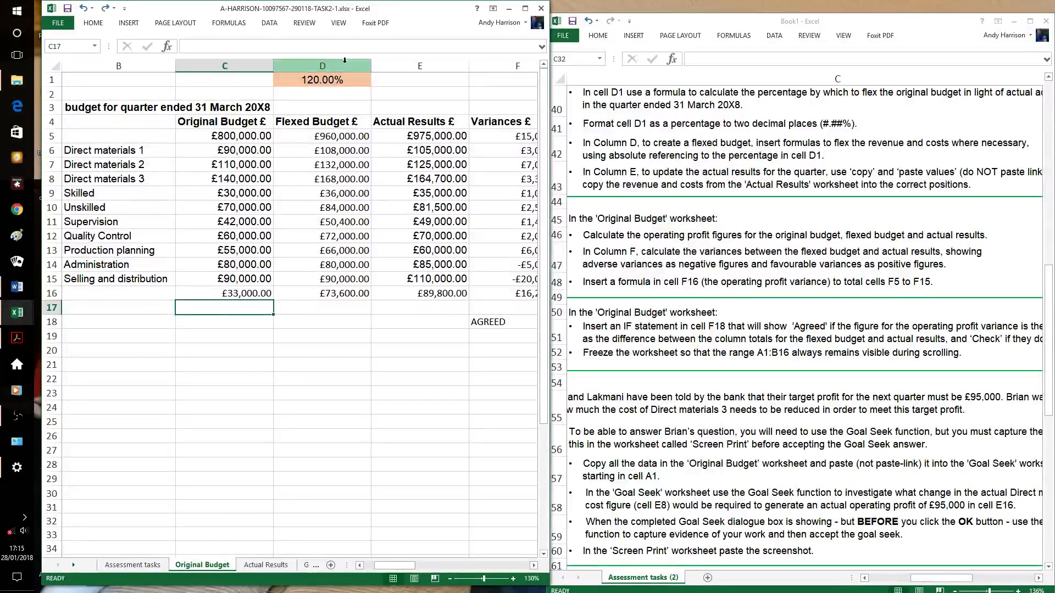
click(338, 23)
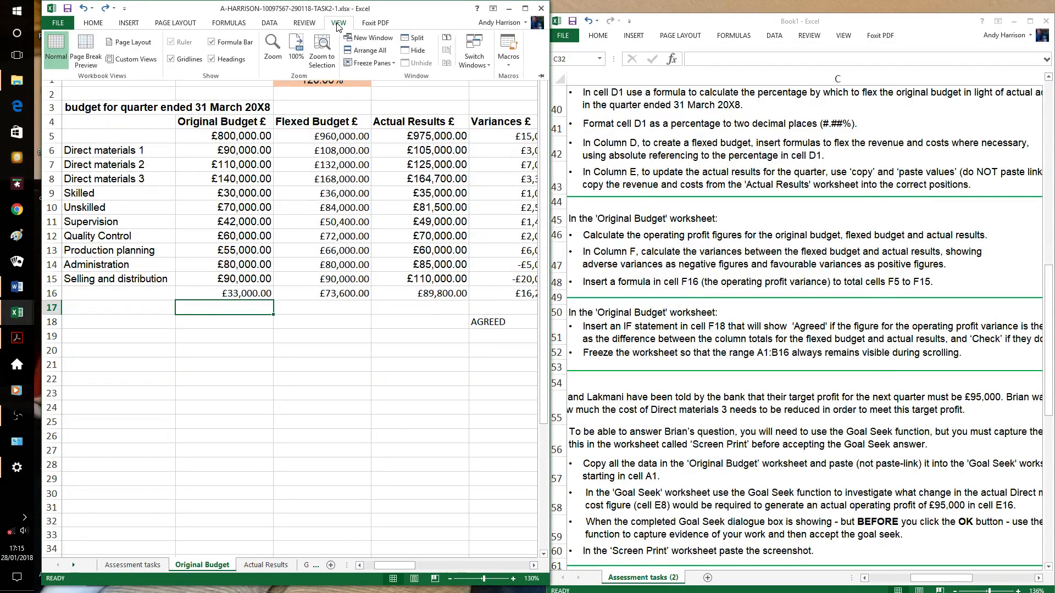
click(390, 72)
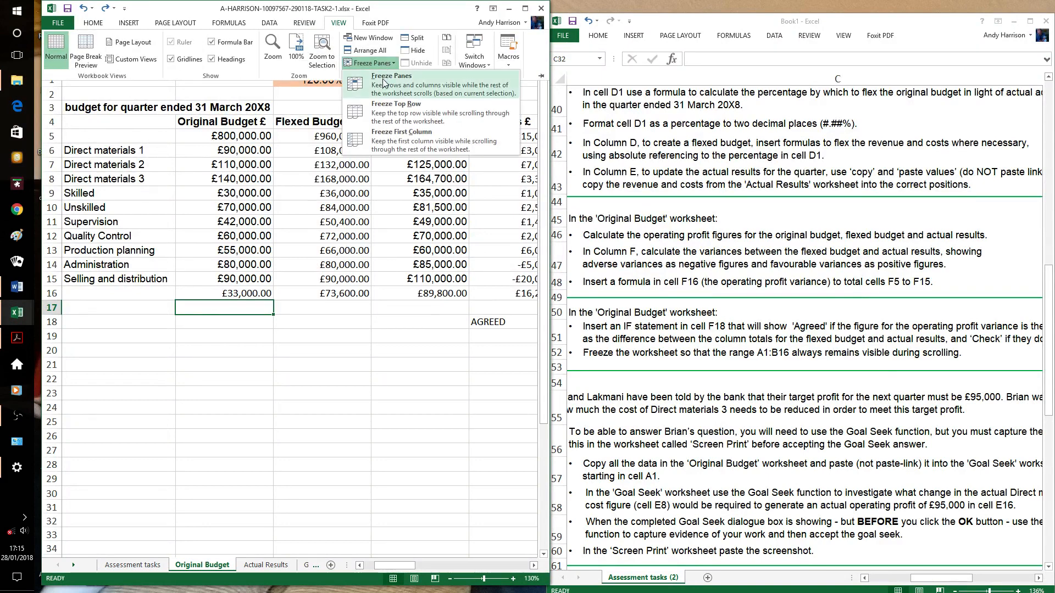
click(383, 88)
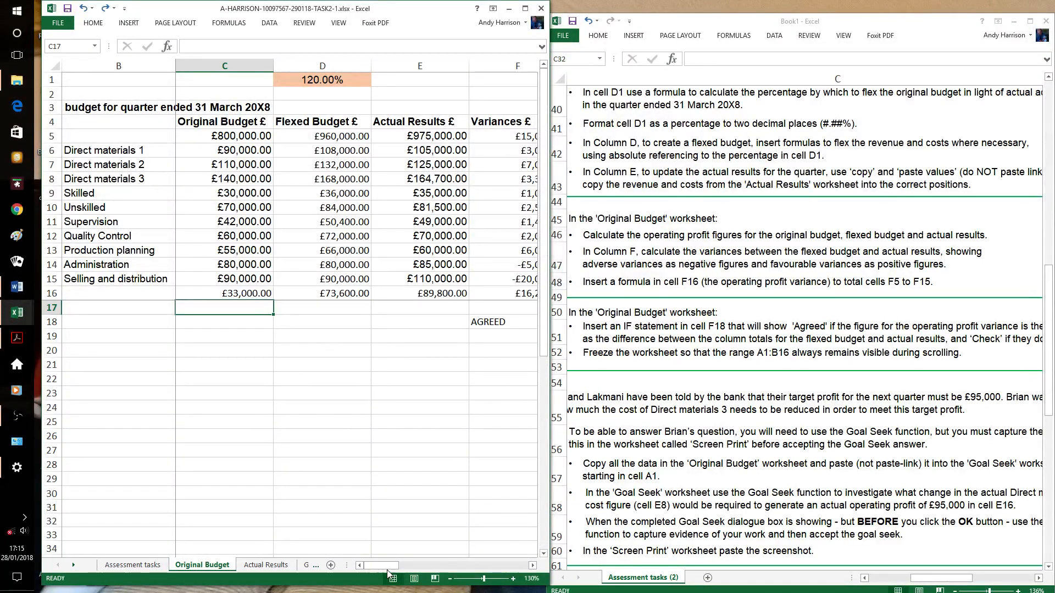
drag(395, 566, 362, 557)
Step: Read part (d) of the assessment tasks in the Book1 workbook about the target profit and Goal Seek requirements
click(718, 379)
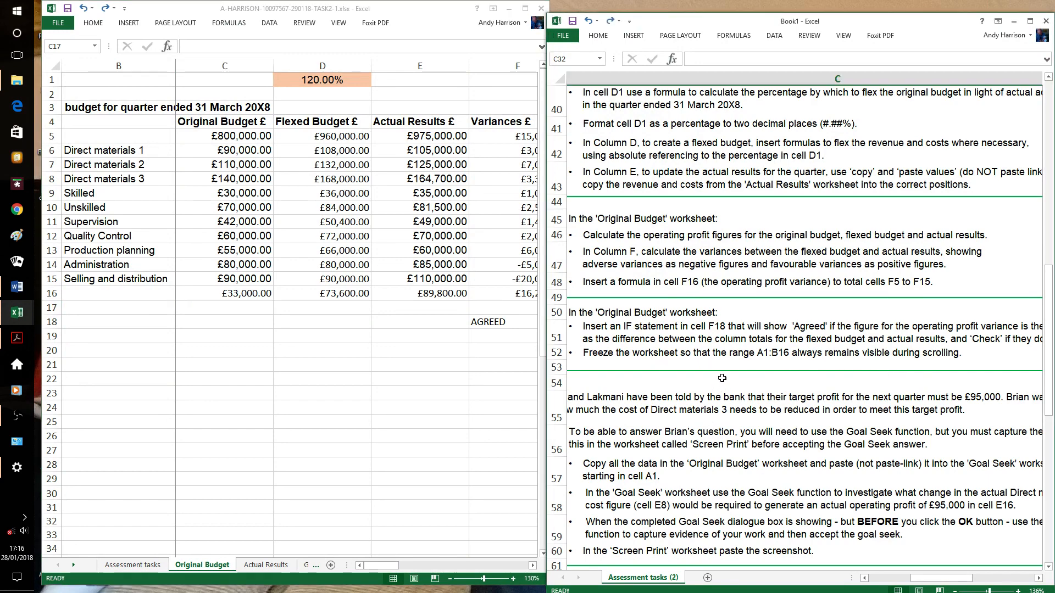
click(864, 578)
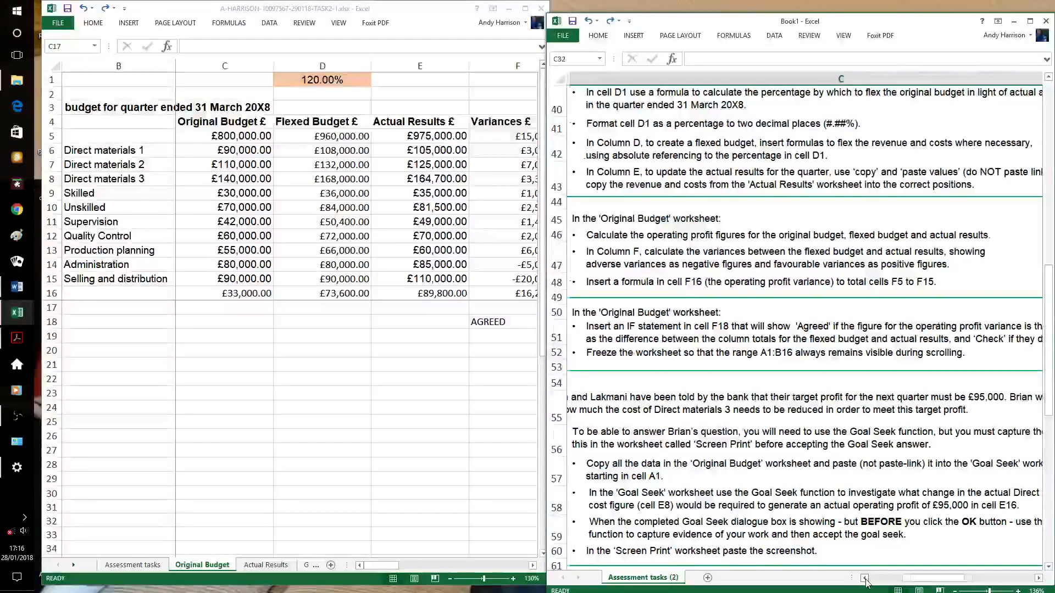
click(864, 579)
click(864, 578)
click(848, 421)
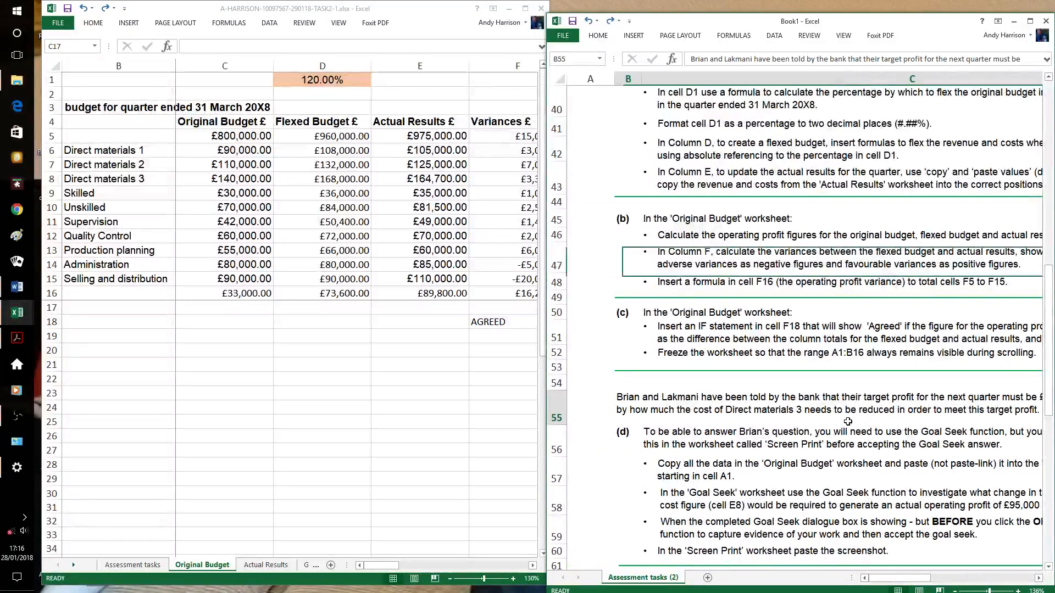
scroll(848, 422, down, 3)
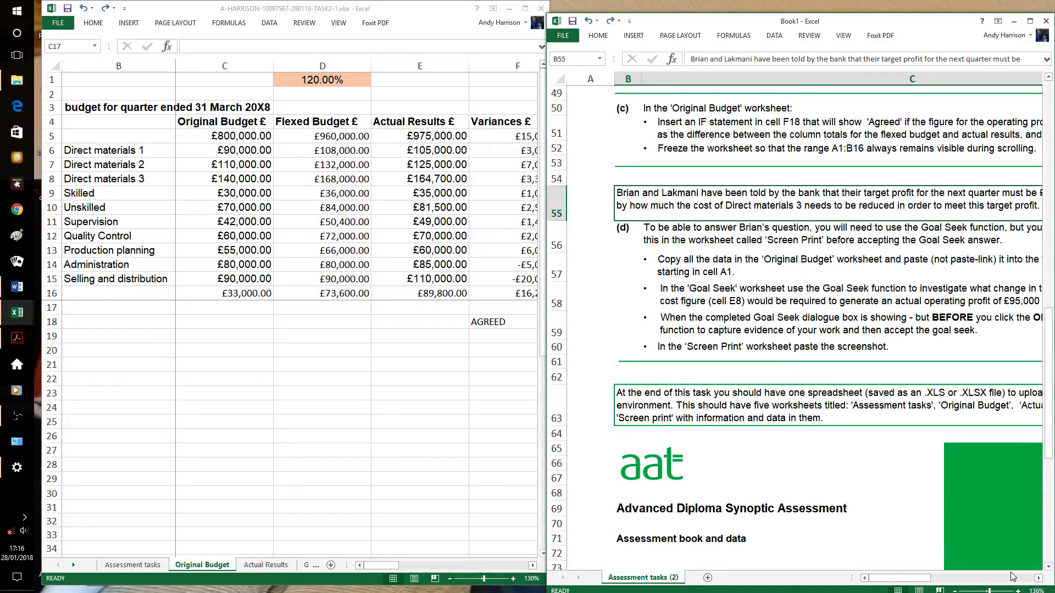
click(1038, 580)
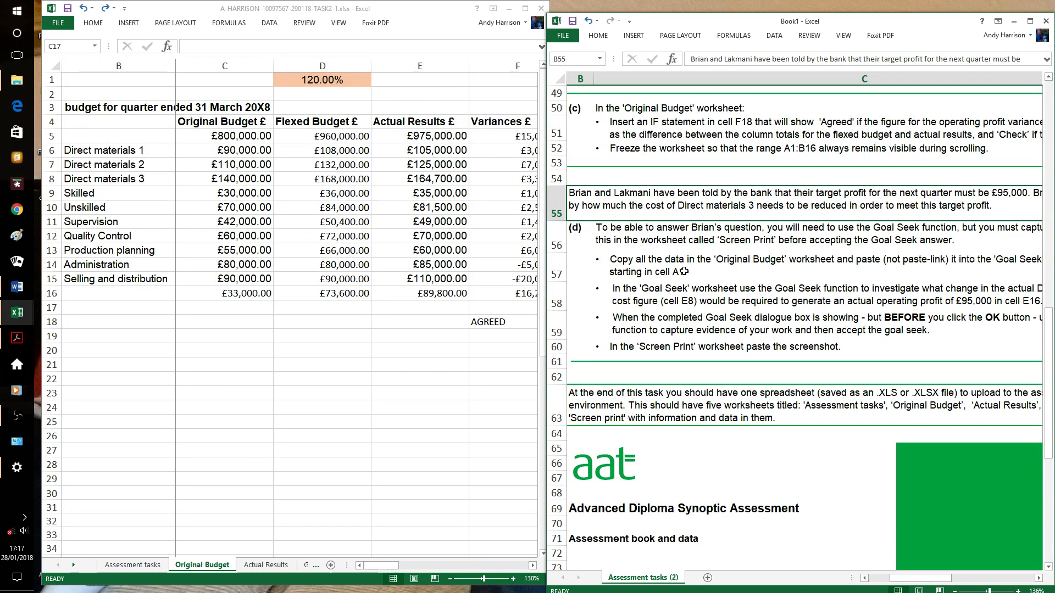
scroll(694, 283, up, 3)
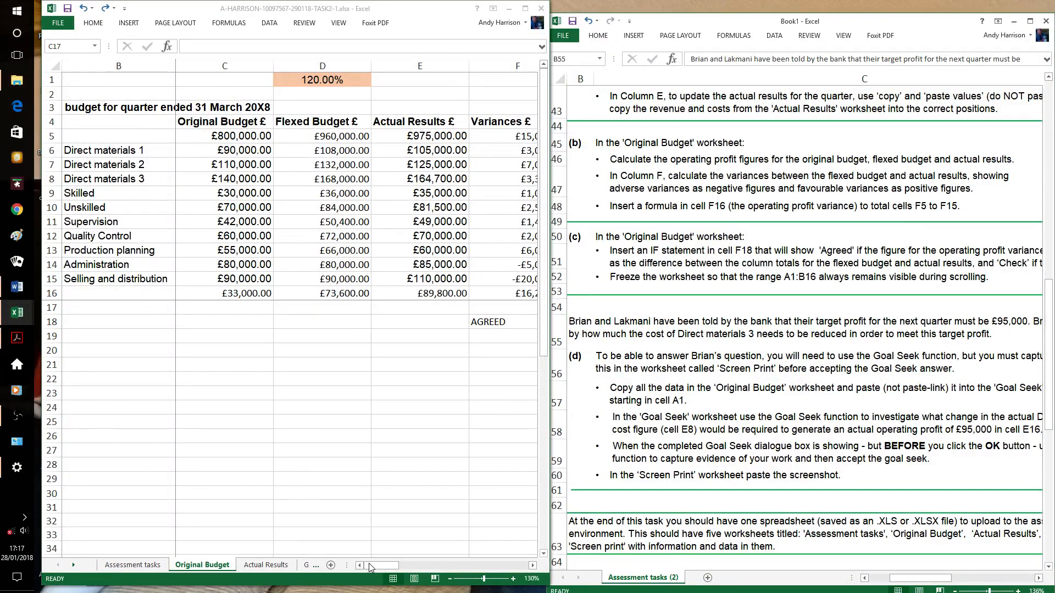
Step: Copy all the data in the Original Budget worksheet and paste it into the Goal seek worksheet starting in cell A1
drag(368, 562, 406, 565)
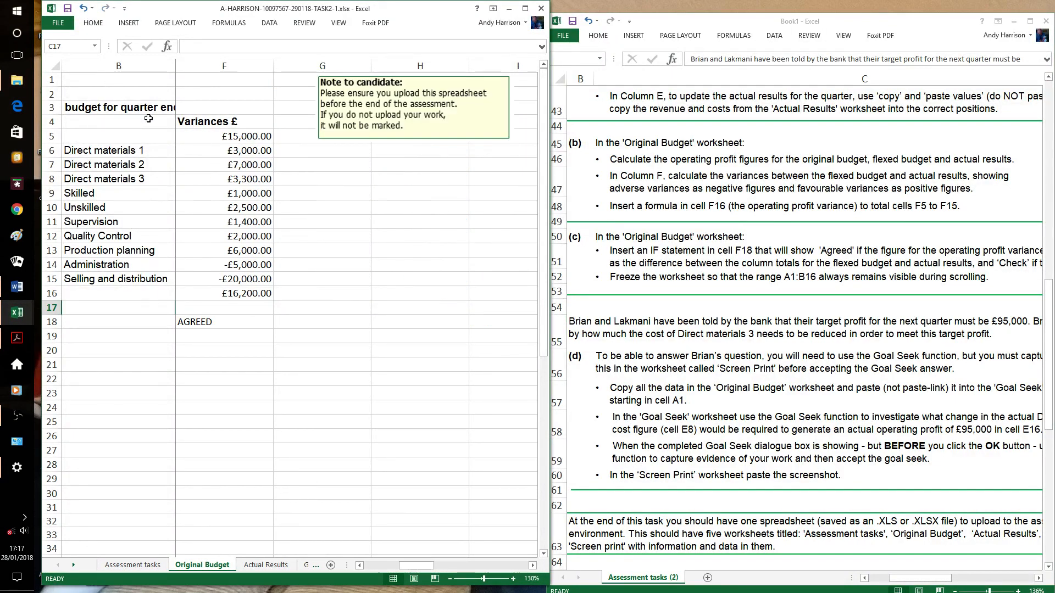
click(55, 65)
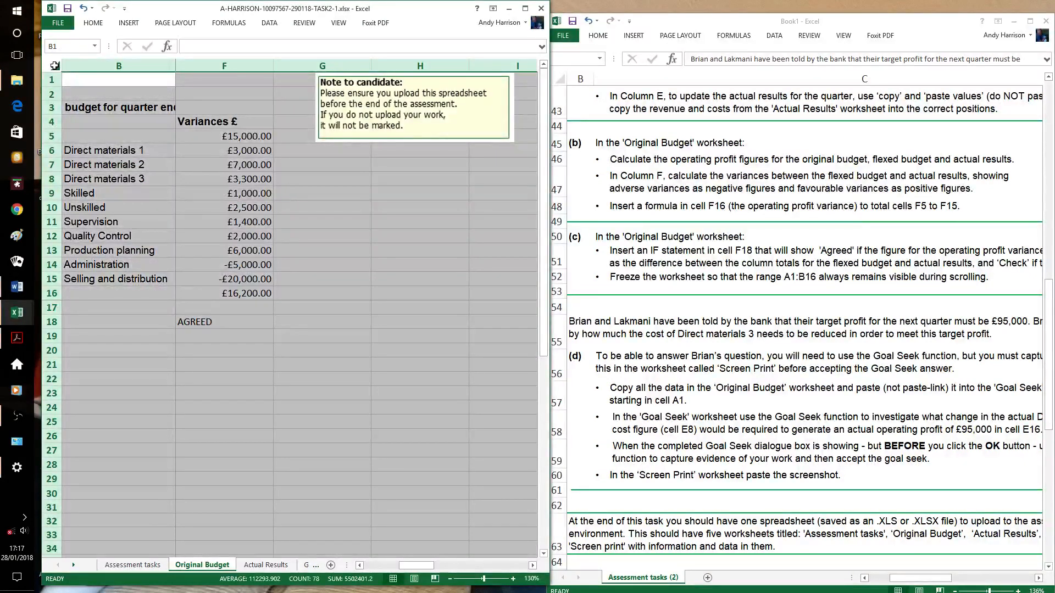
key(ctrl+c)
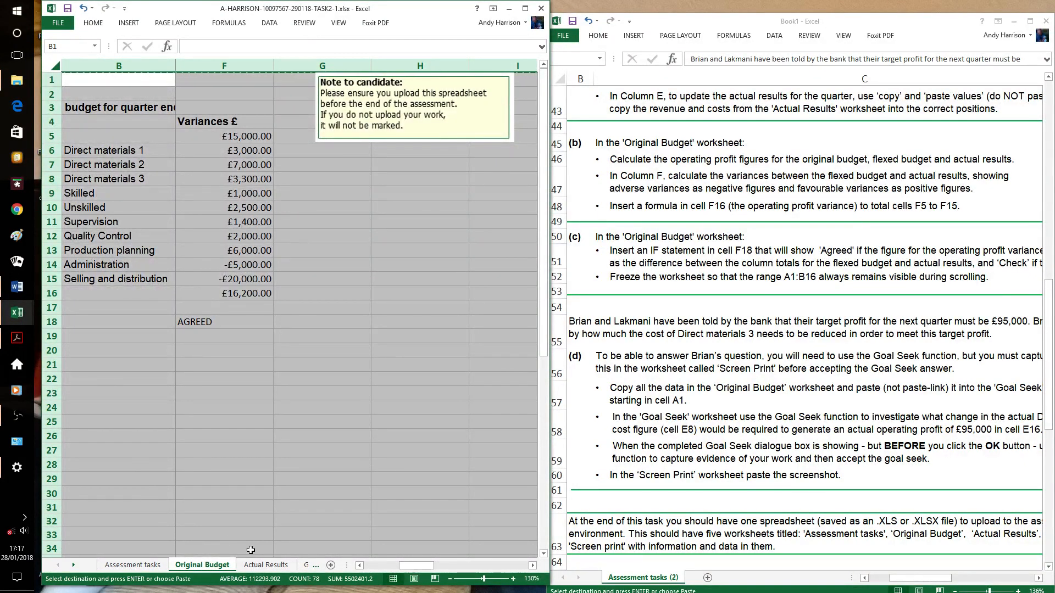
click(306, 565)
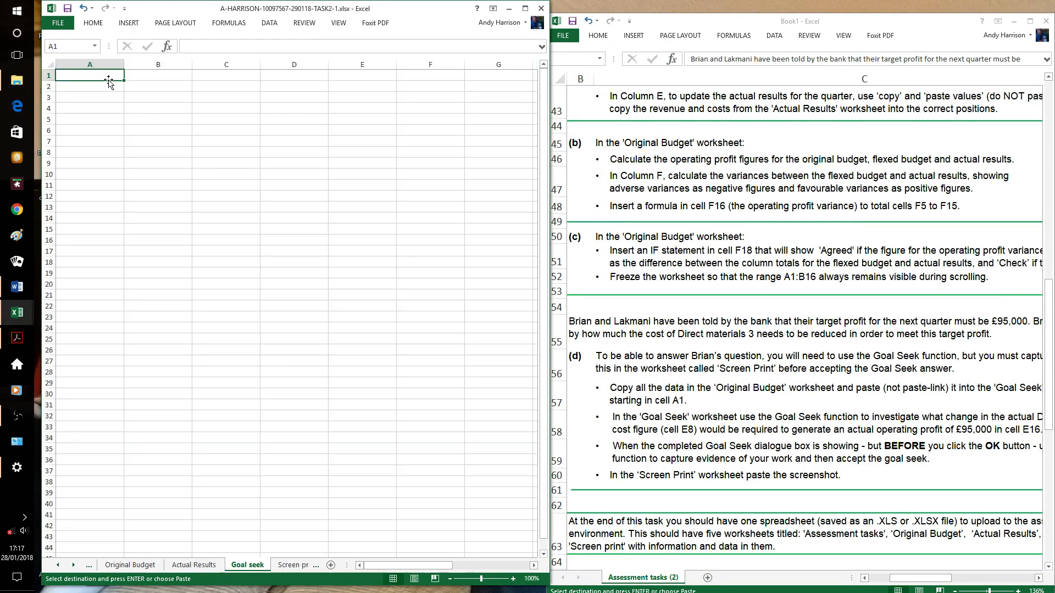
key(ctrl+a)
key(ctrl+v)
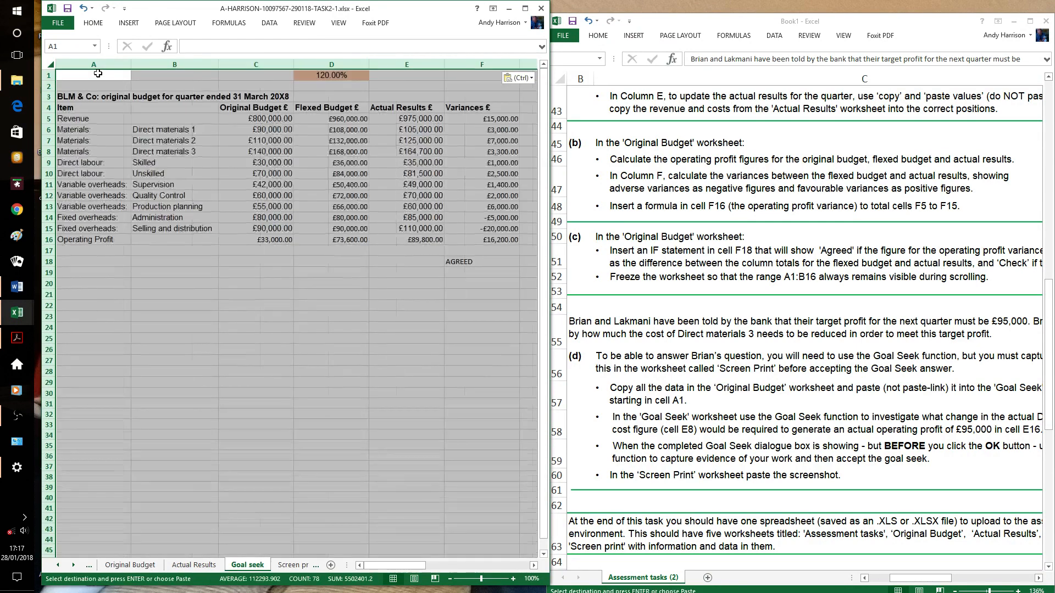
click(336, 307)
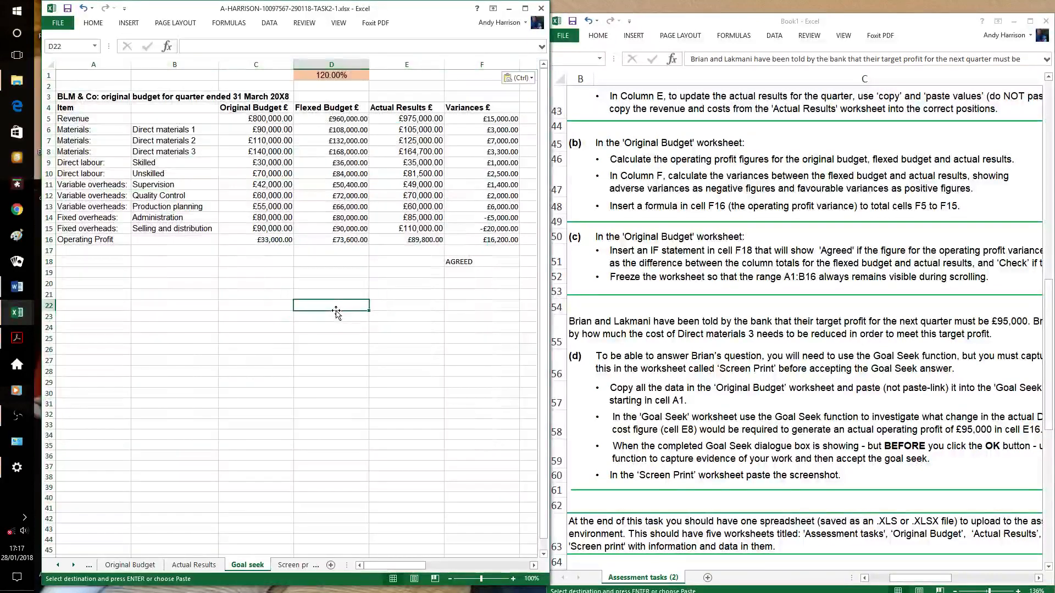
Step: Enlarge the view of the Goal seek worksheet to 130%
scroll(306, 274, down, 3)
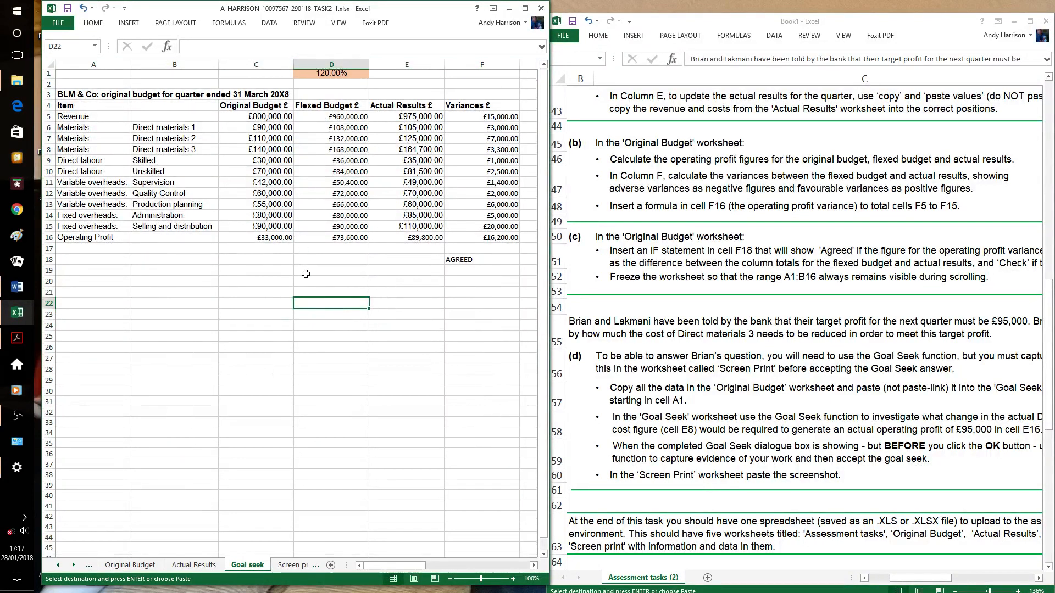
scroll(306, 274, up, 3)
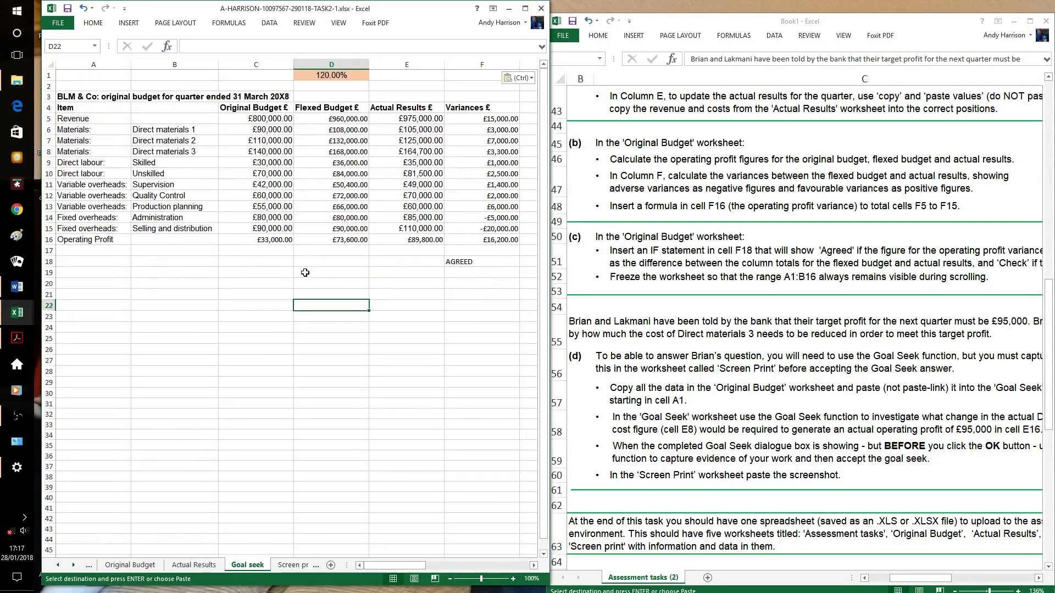
click(513, 578)
click(513, 579)
click(512, 578)
click(407, 436)
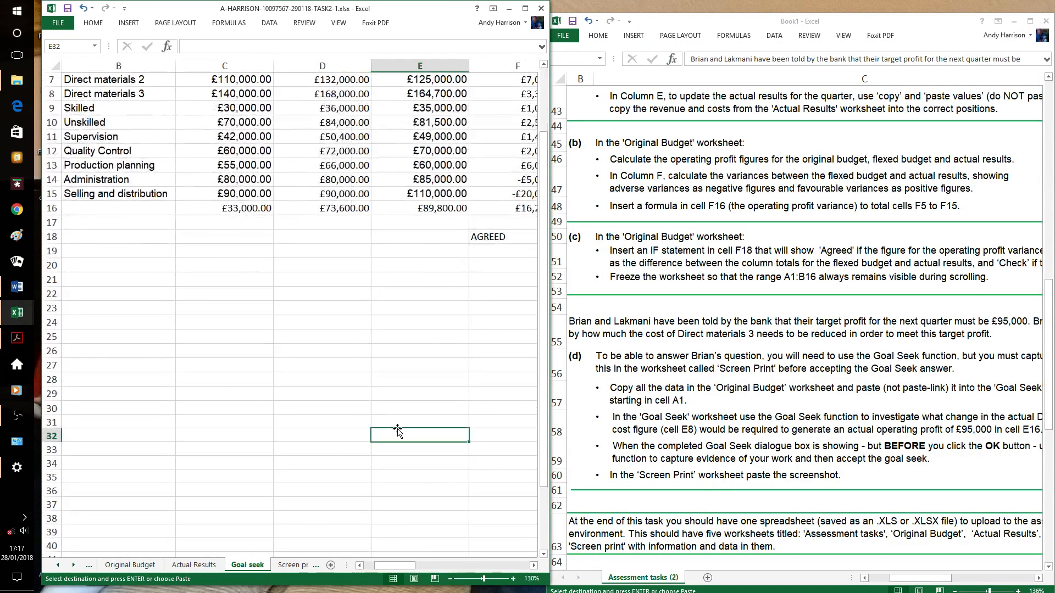
scroll(407, 435, up, 2)
click(458, 296)
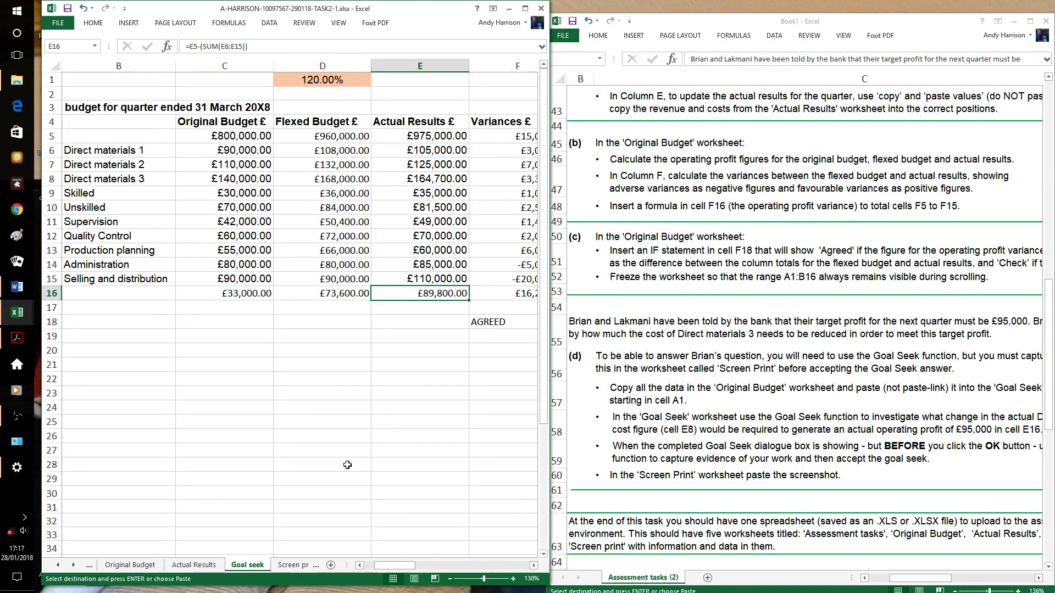
click(145, 569)
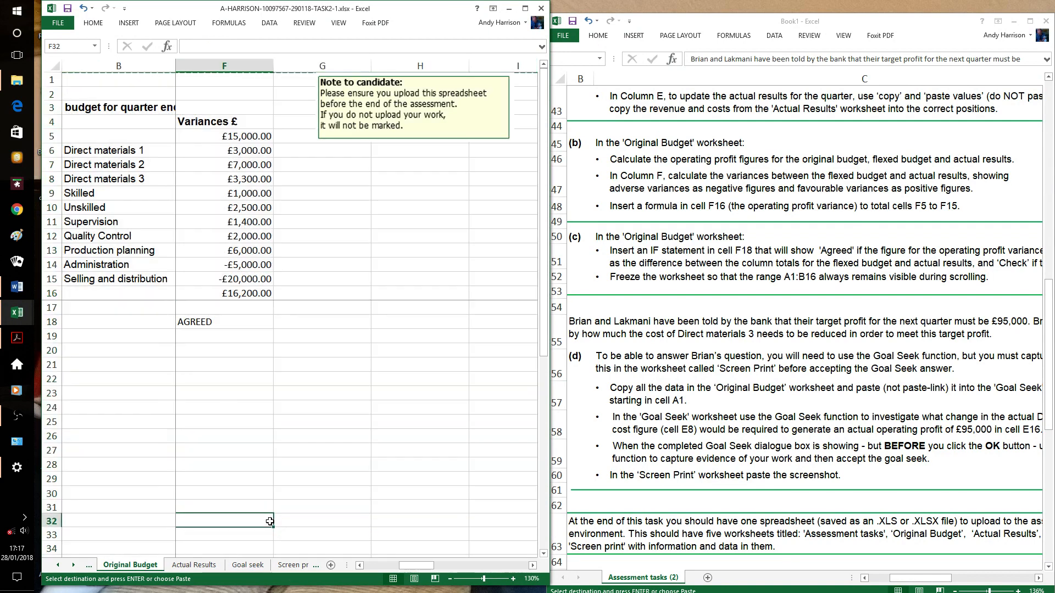
click(248, 565)
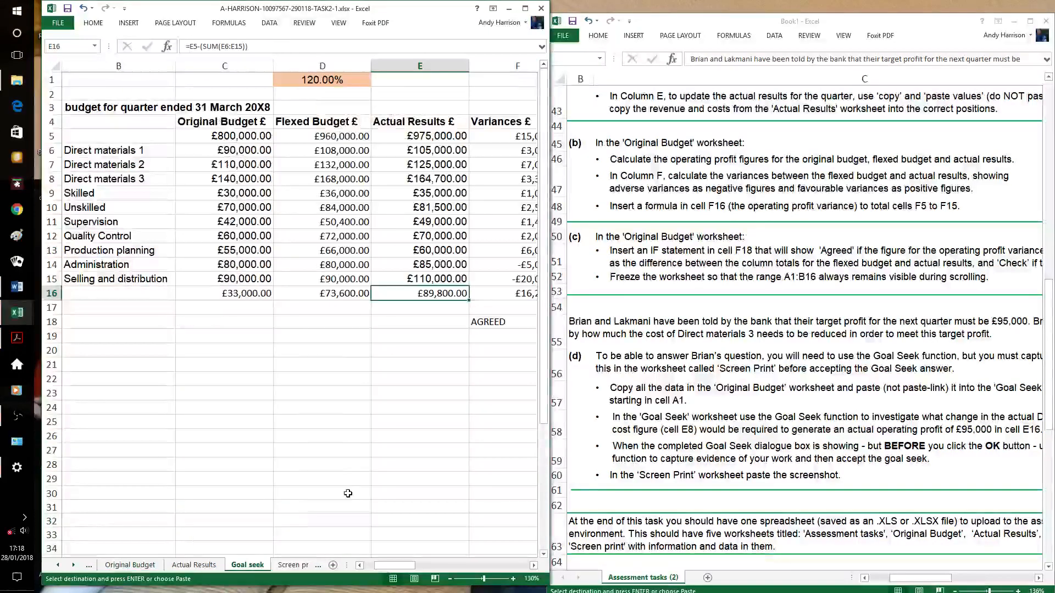
click(388, 422)
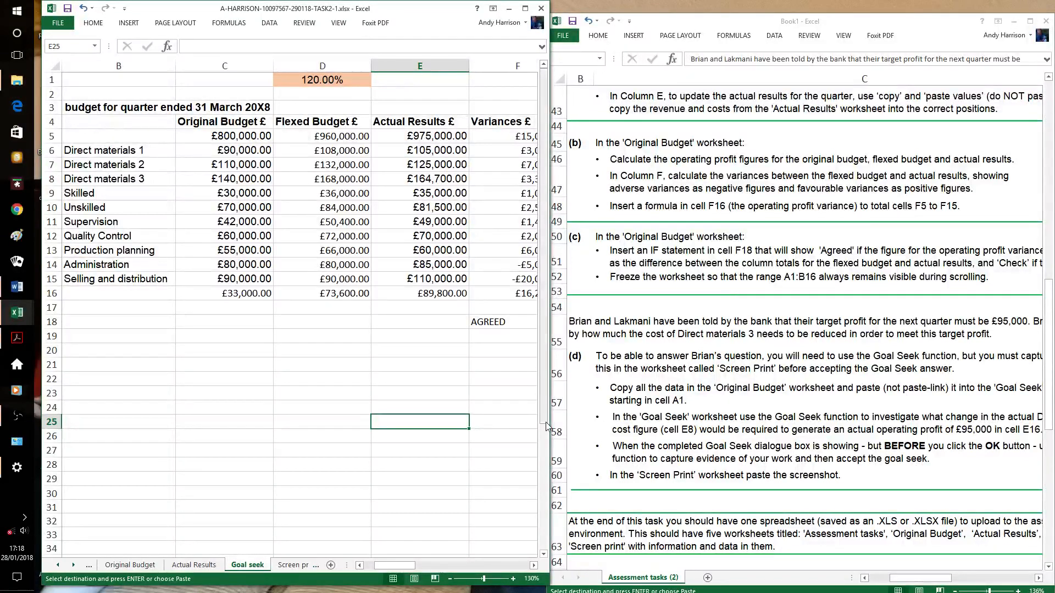
Step: Run Goal Seek on the actual operating profit in E16 with a target of 95000 by changing cell E8, and accept the solution
click(451, 299)
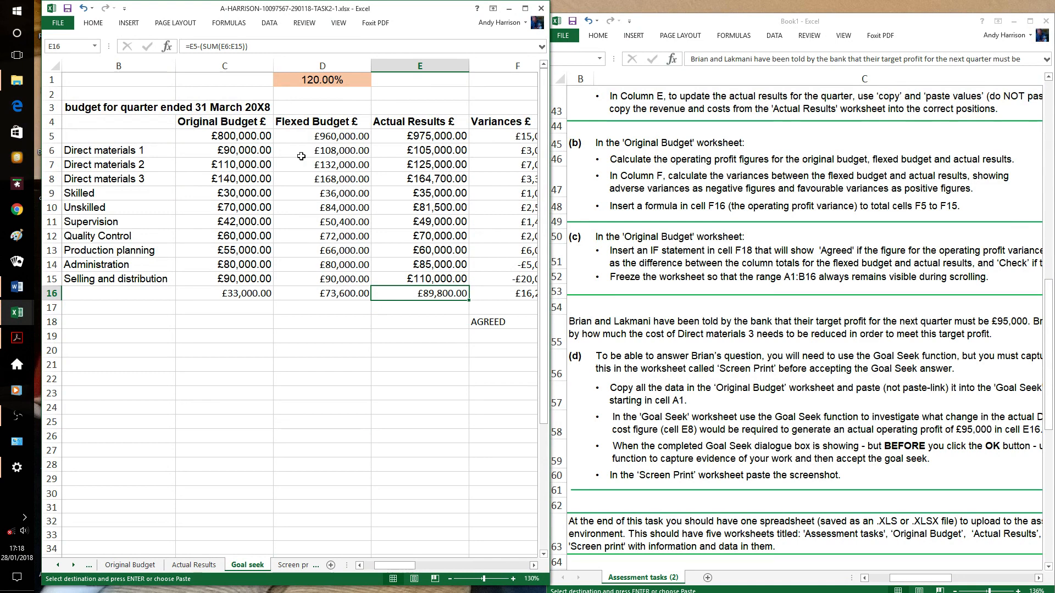
click(269, 22)
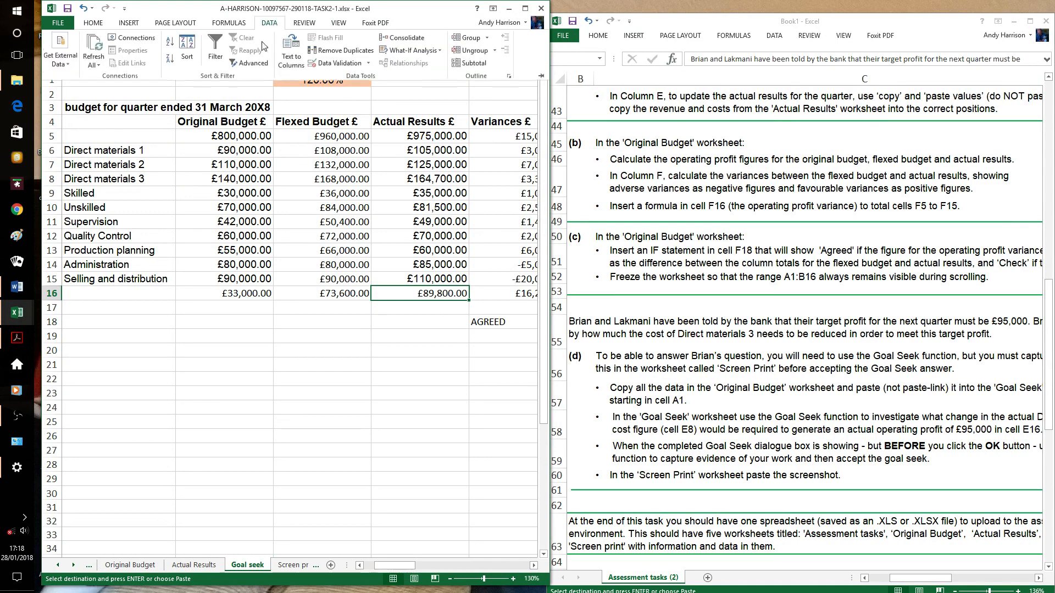
click(419, 50)
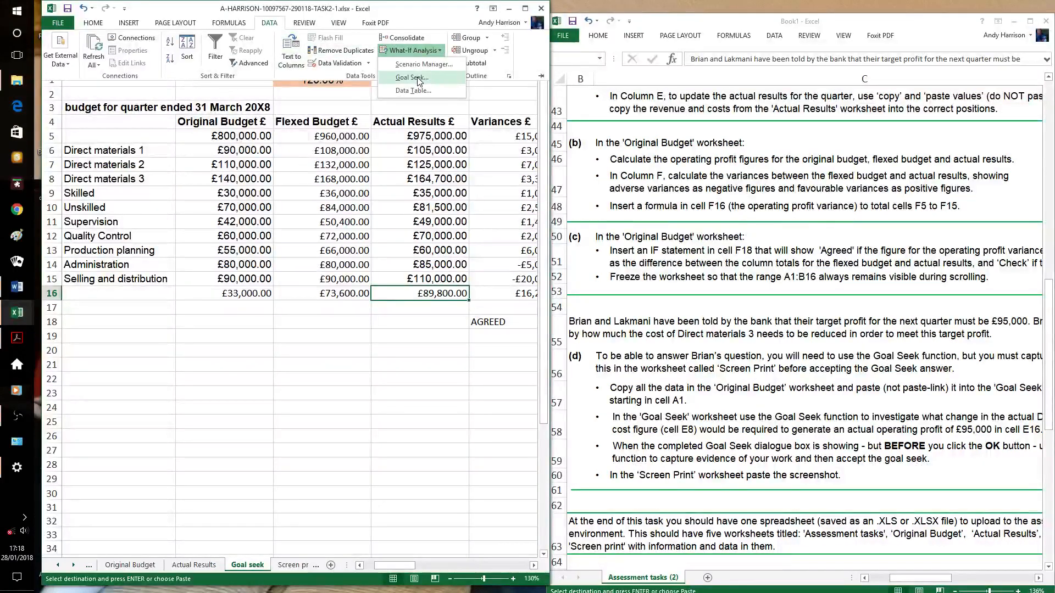
click(417, 77)
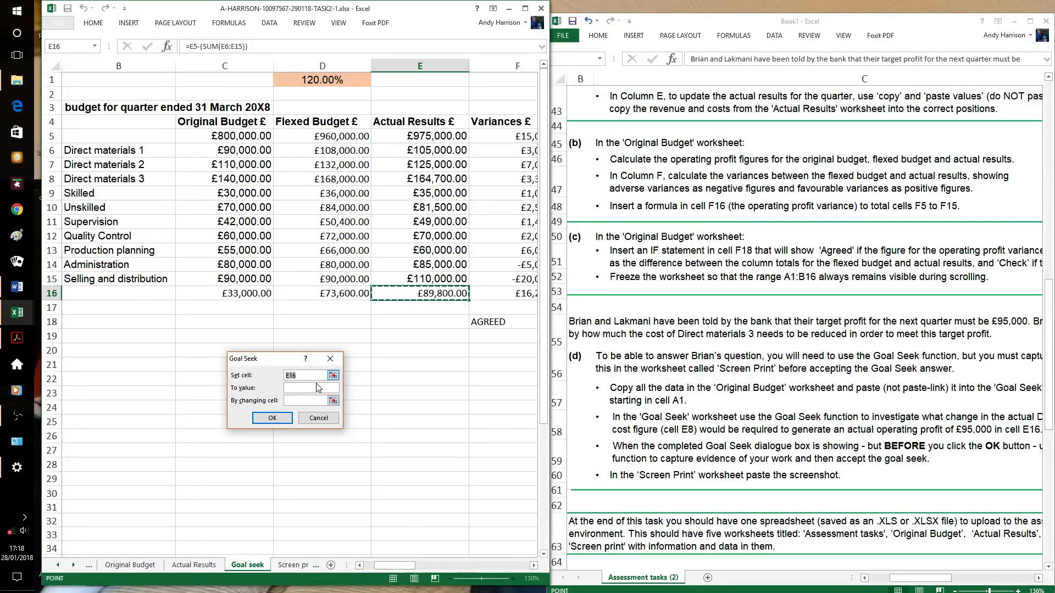
click(295, 390)
click(295, 389)
text(95000)
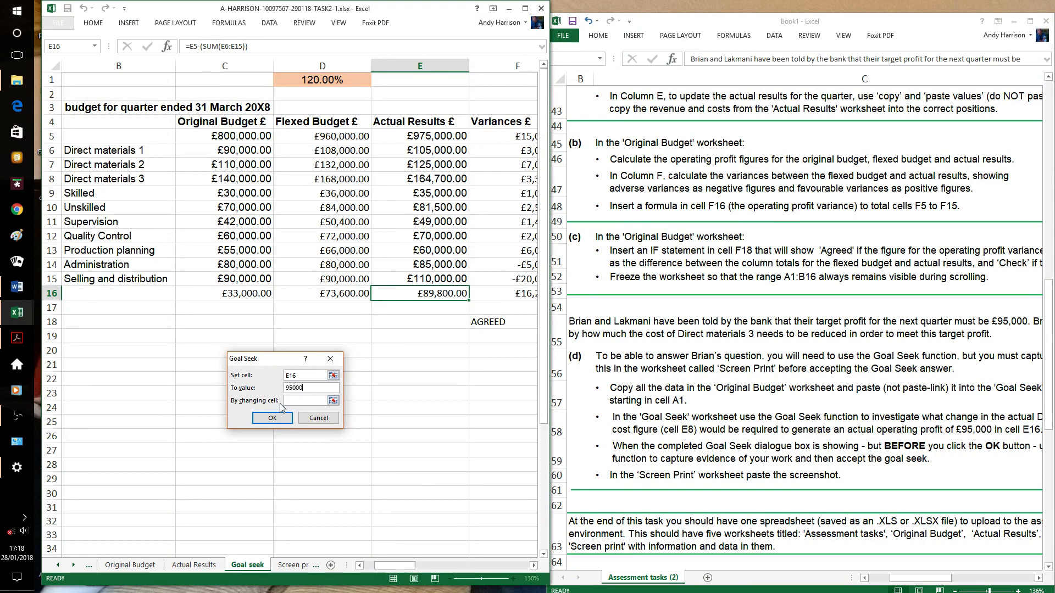
click(299, 400)
text(E8)
click(281, 421)
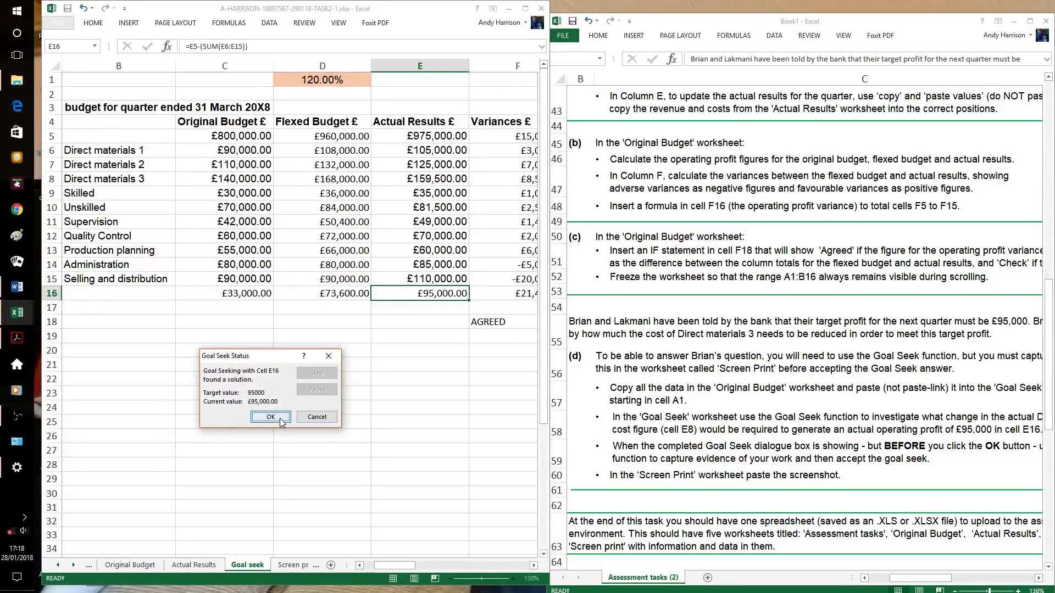
click(281, 421)
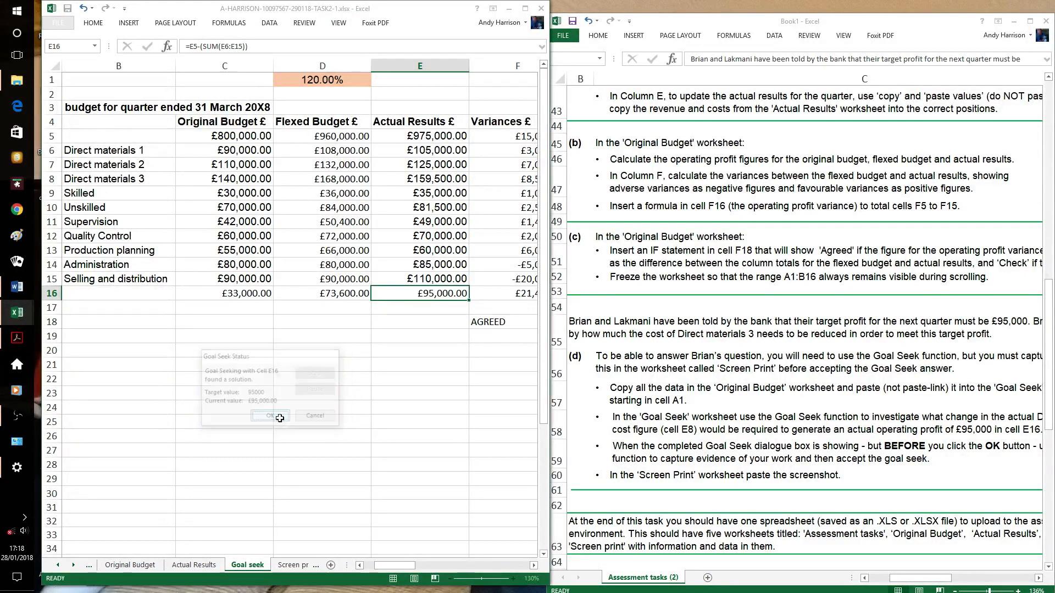
Step: Paste the captured screenshot of the completed Goal Seek dialog into the Screen print worksheet at cell A3
click(303, 566)
click(235, 565)
click(84, 102)
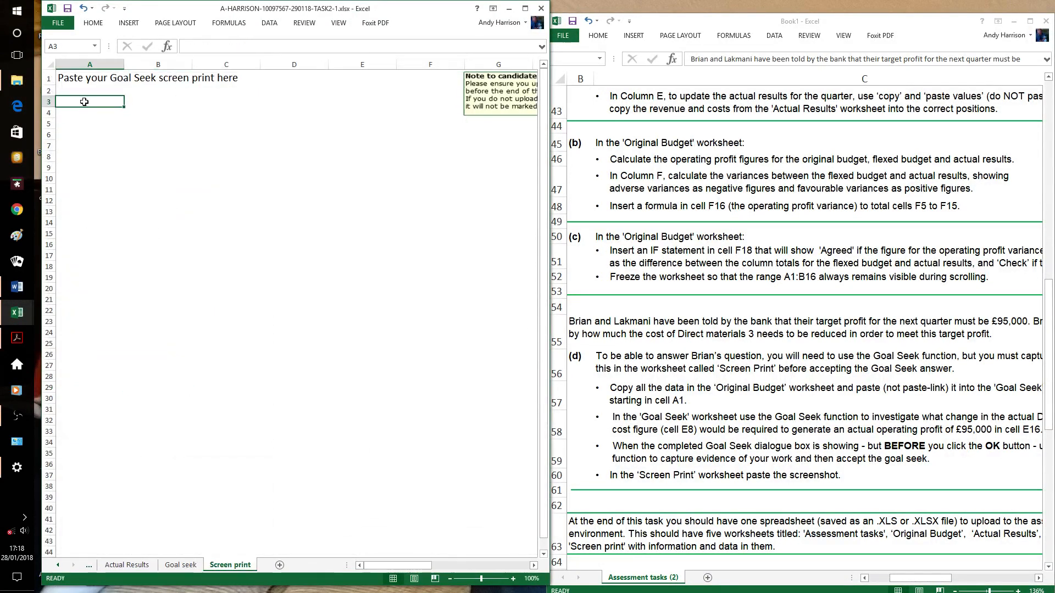
key(ctrl+v)
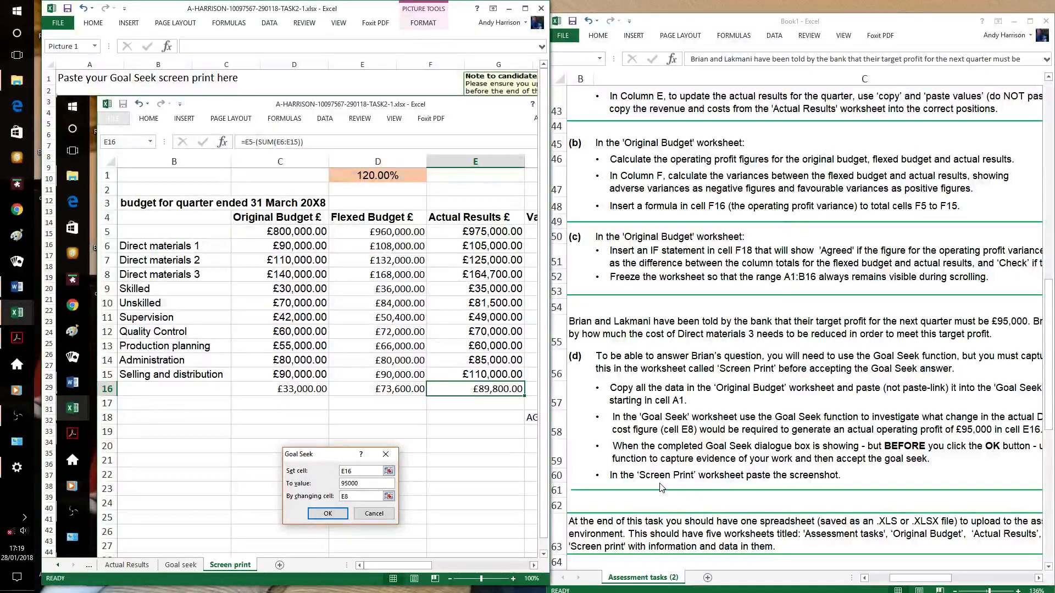
Step: Review the Actual Results, Original Budget and Goal seek worksheets against the task requirements
click(126, 566)
click(92, 566)
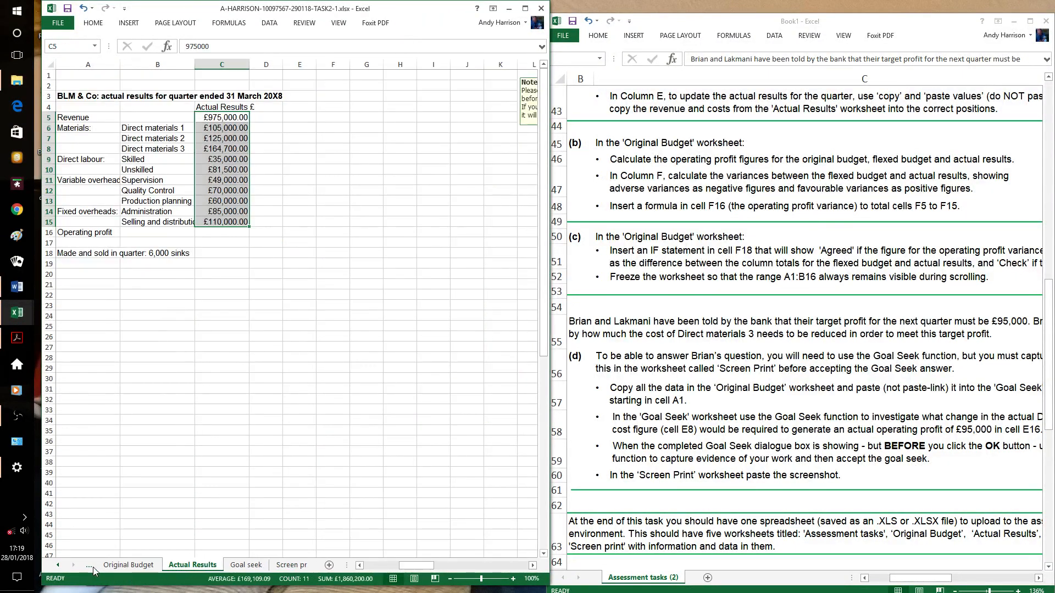
click(118, 567)
click(291, 347)
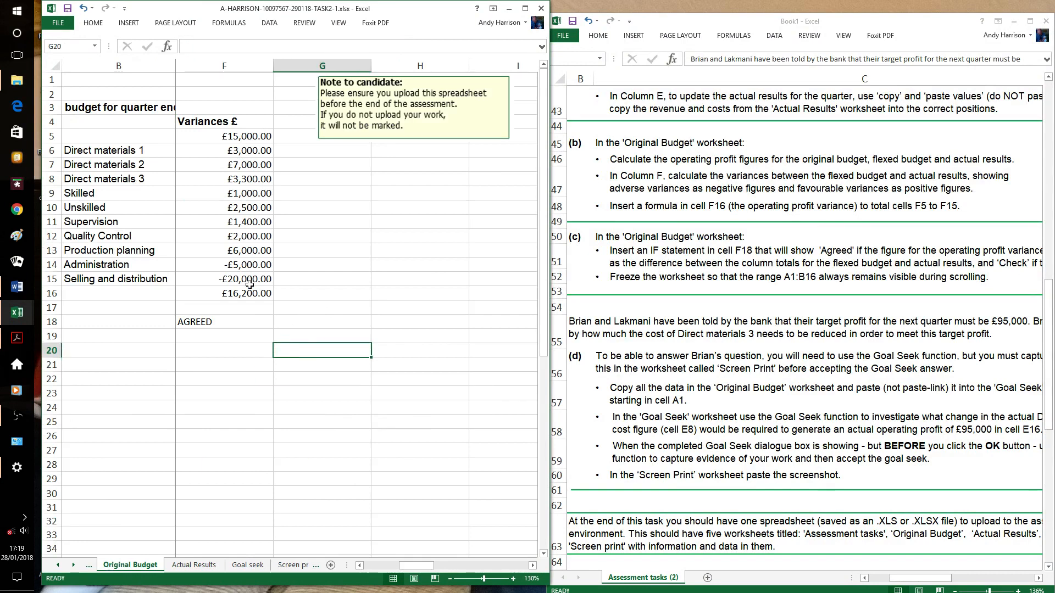
click(460, 566)
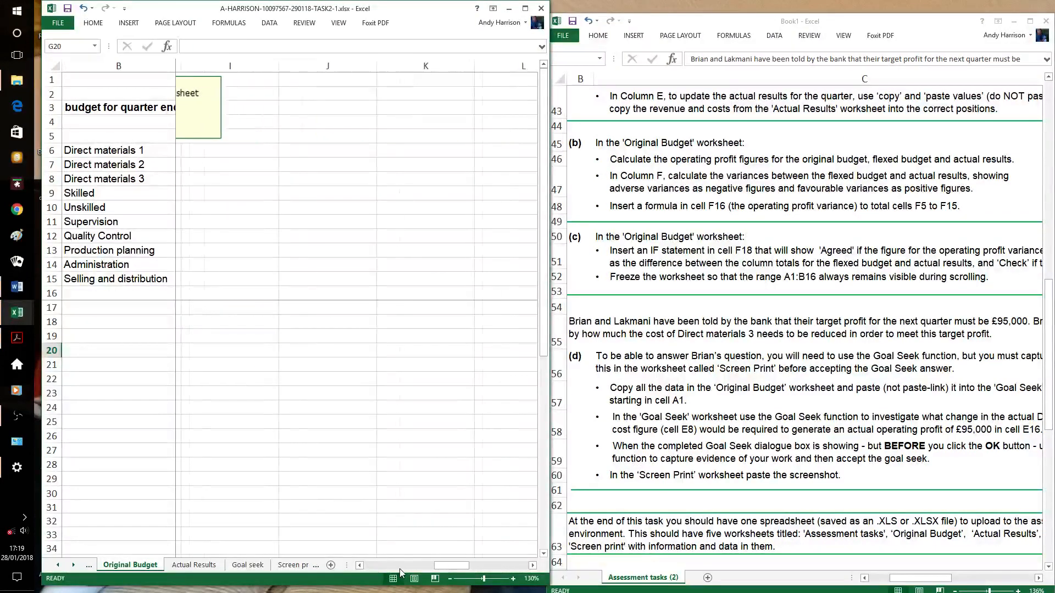
click(248, 565)
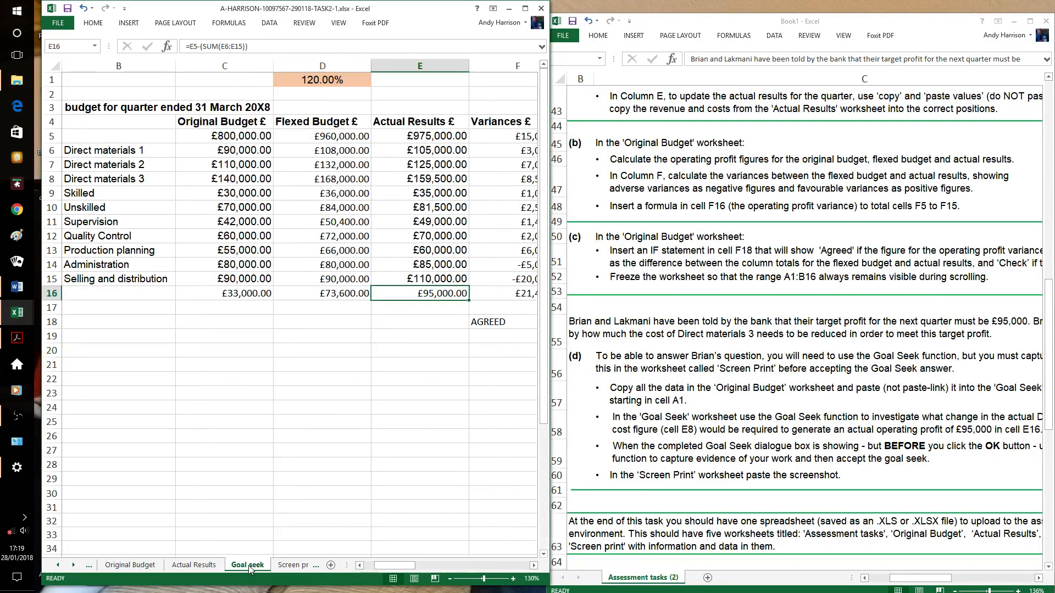
click(533, 566)
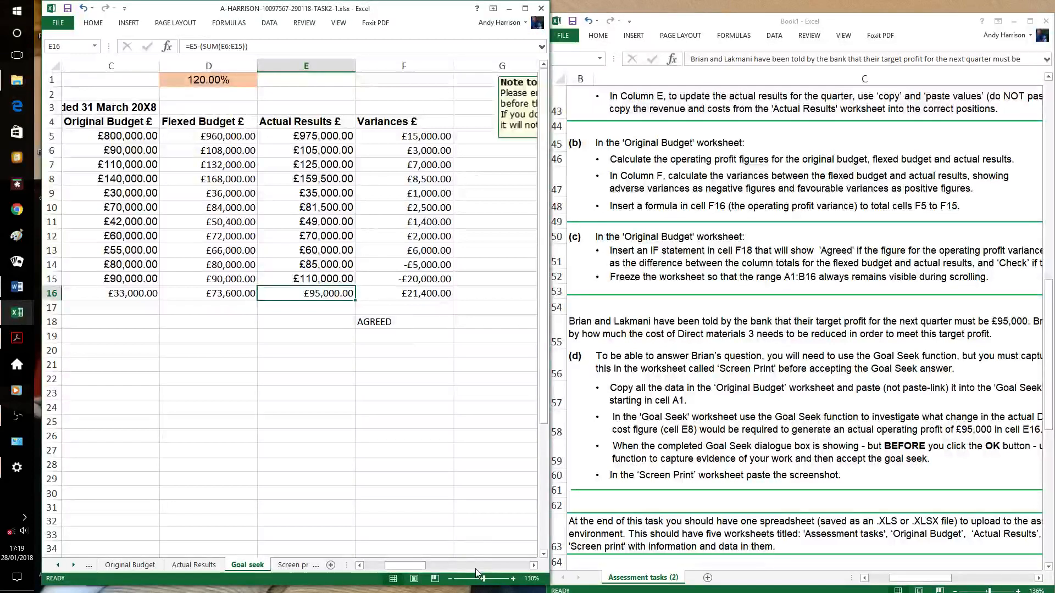
click(476, 566)
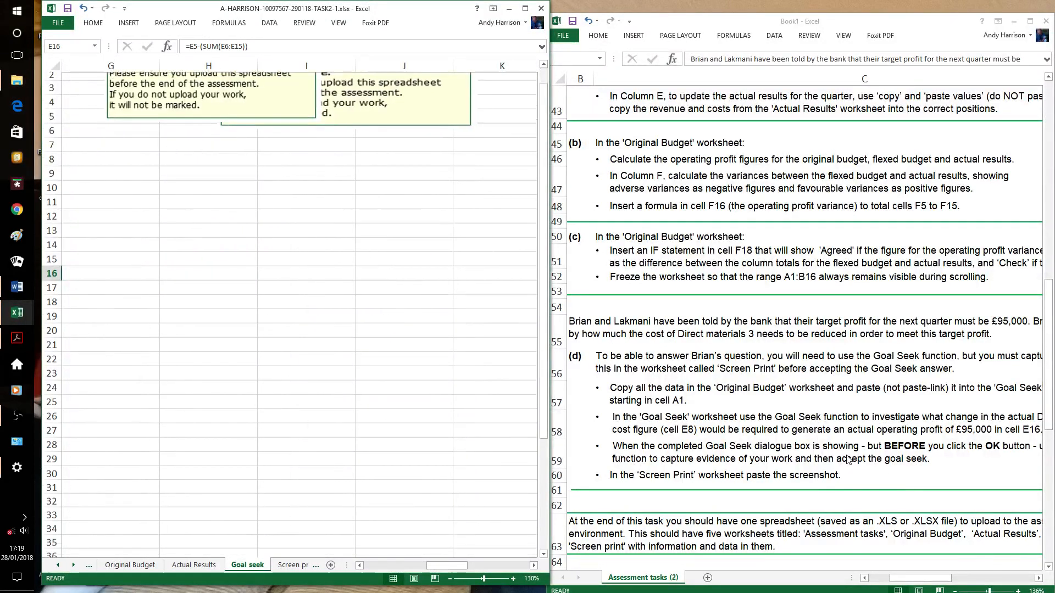
scroll(848, 459, down, 3)
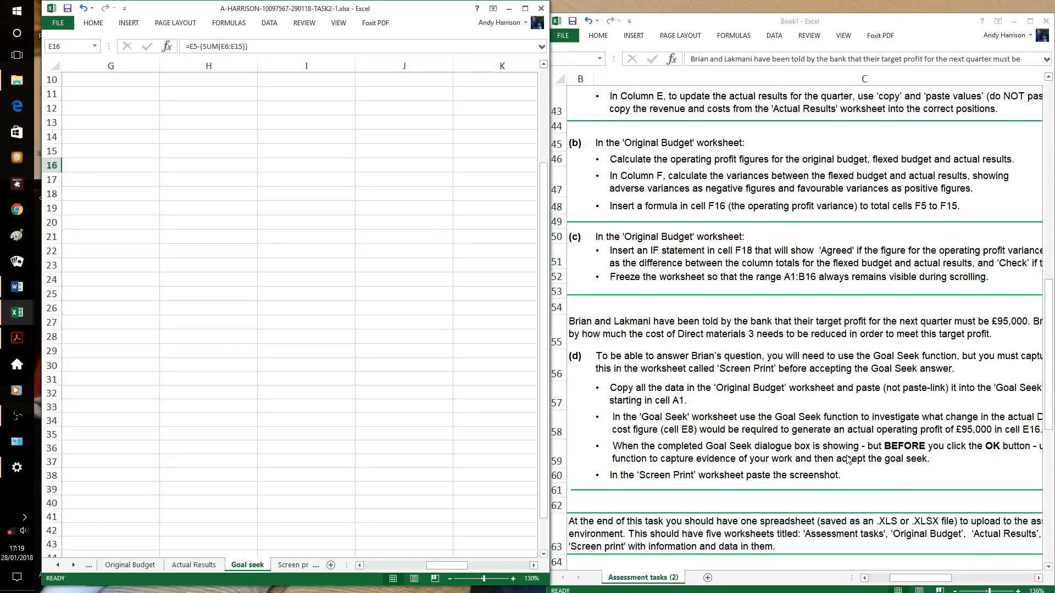
click(328, 235)
scroll(328, 235, up, 3)
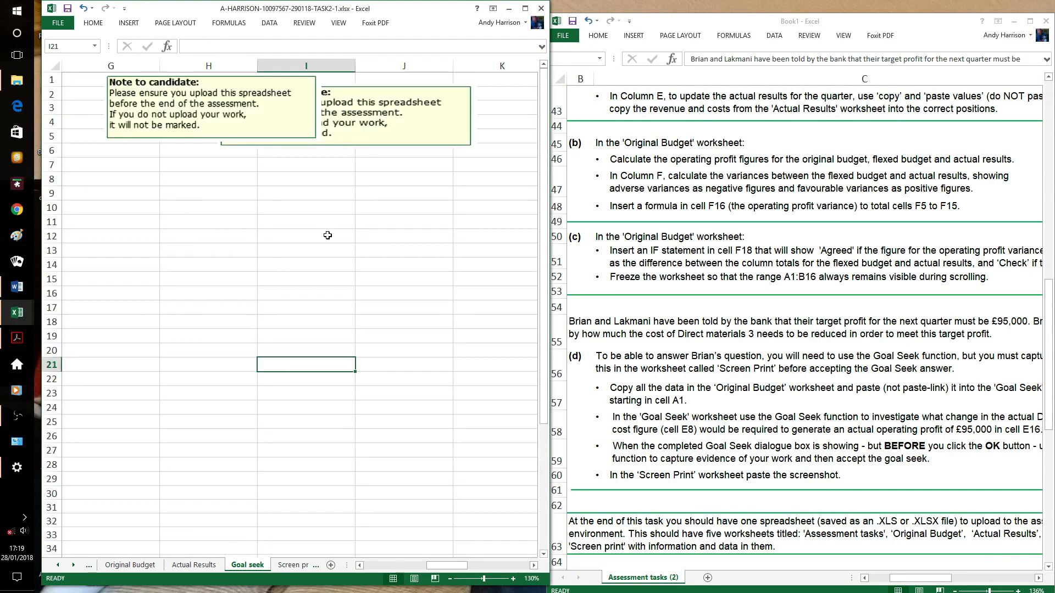
Step: Return to cell A1 of the Goal seek worksheet, maximise the workbook window and save the workbook
key(ctrl+Home)
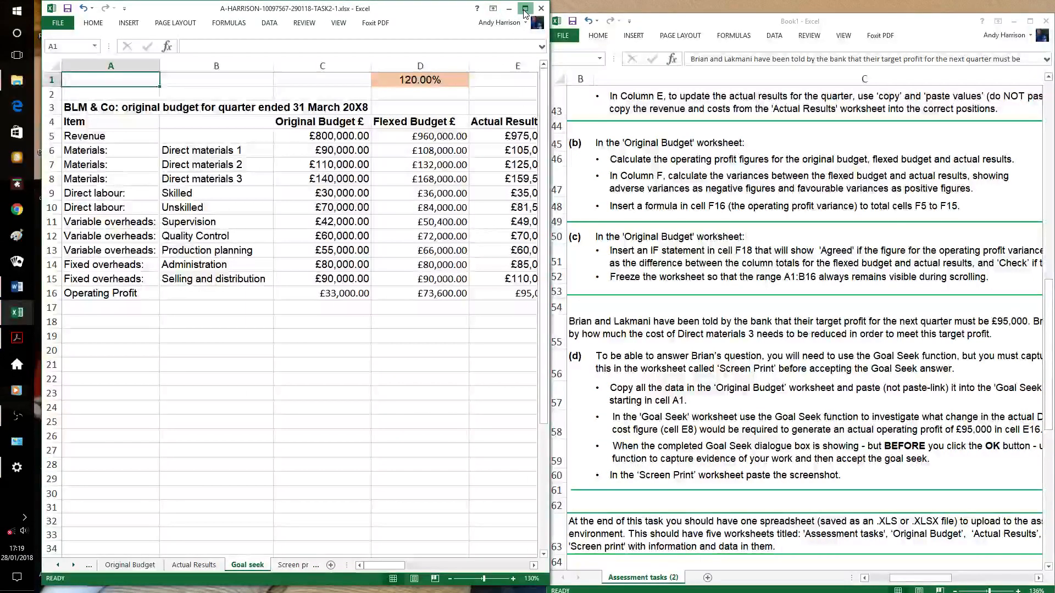
click(525, 8)
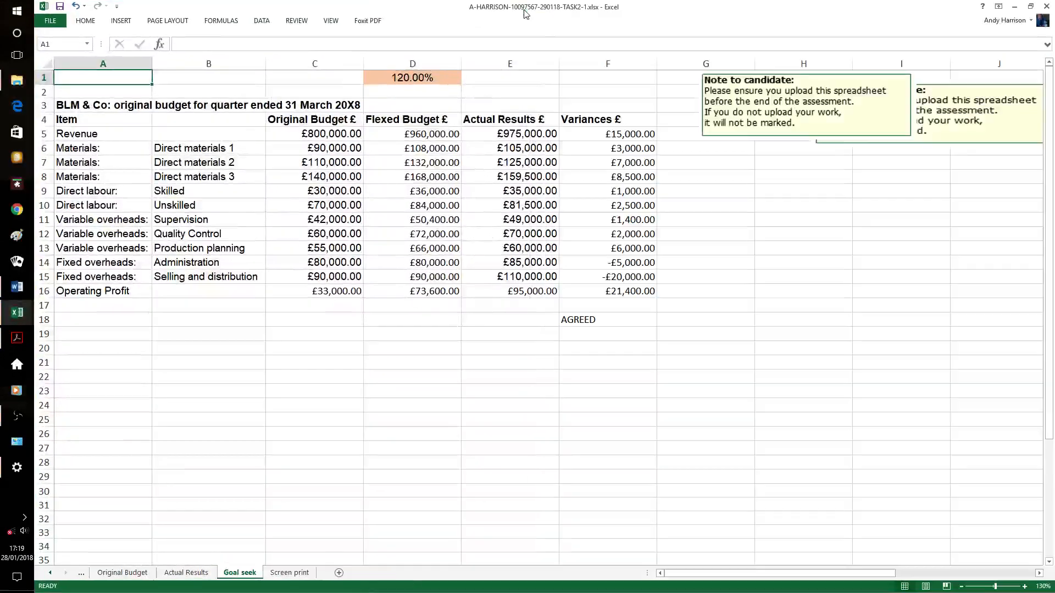
click(60, 7)
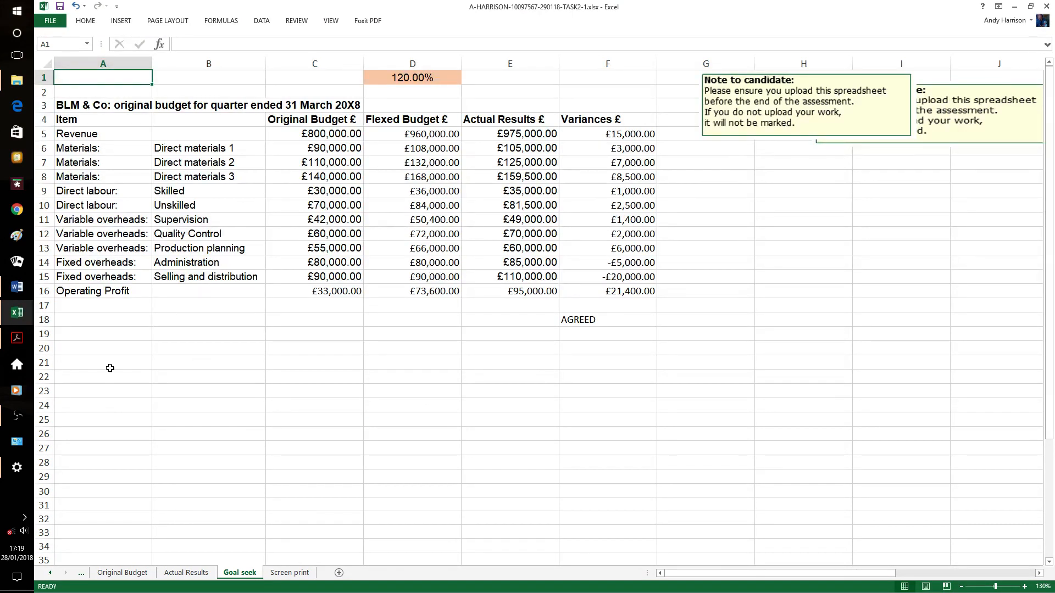
click(17, 416)
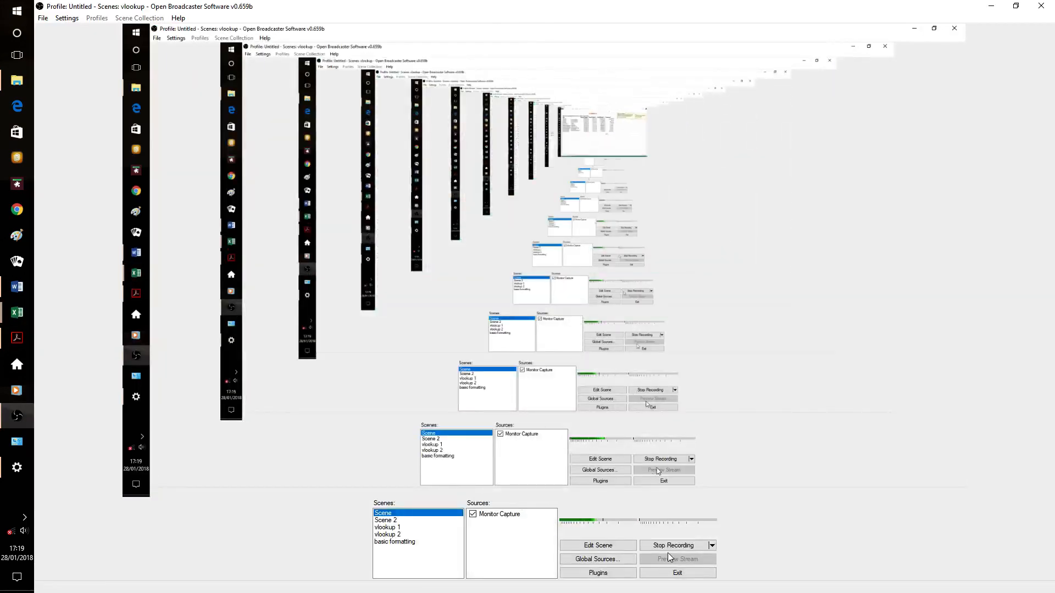